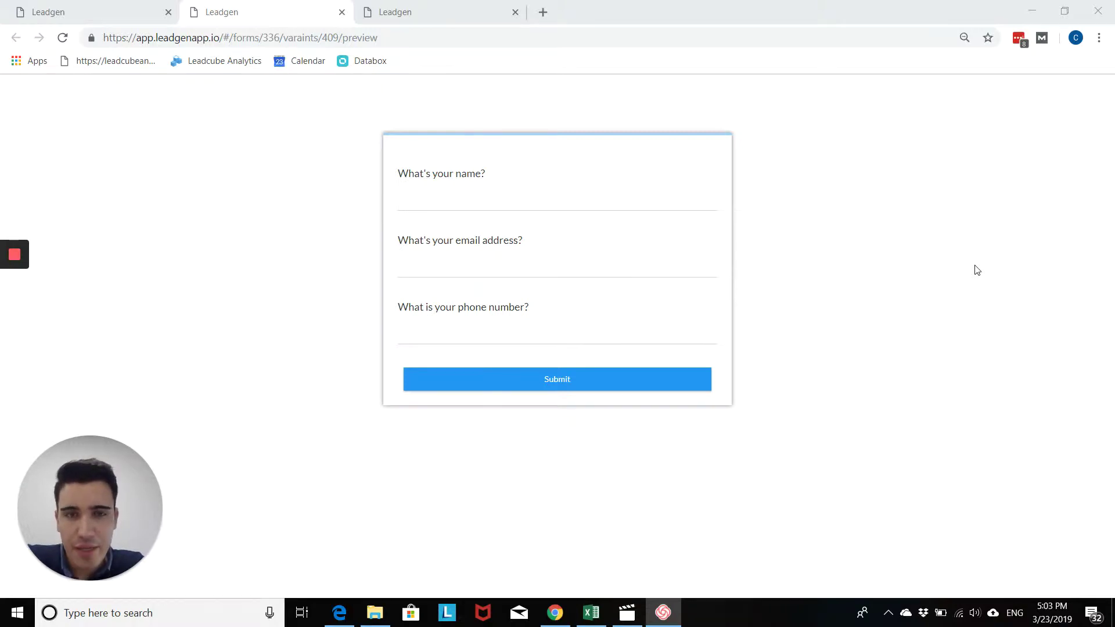
# Step: Submit a test entry with a name, the autofilled email and a placeholder phone number
pyautogui.click(533, 199)
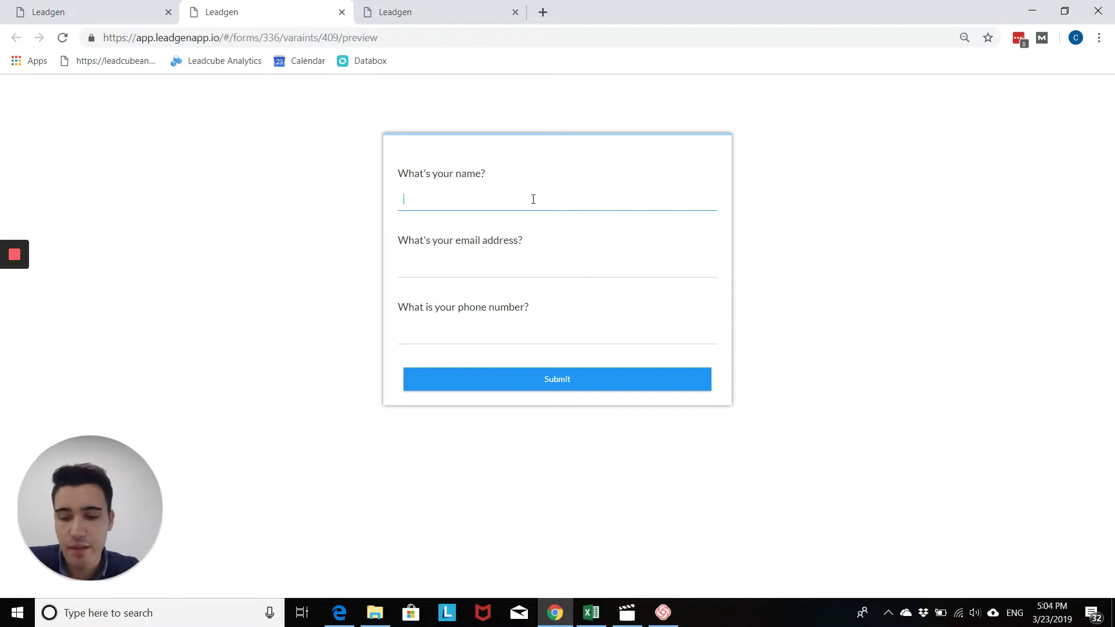
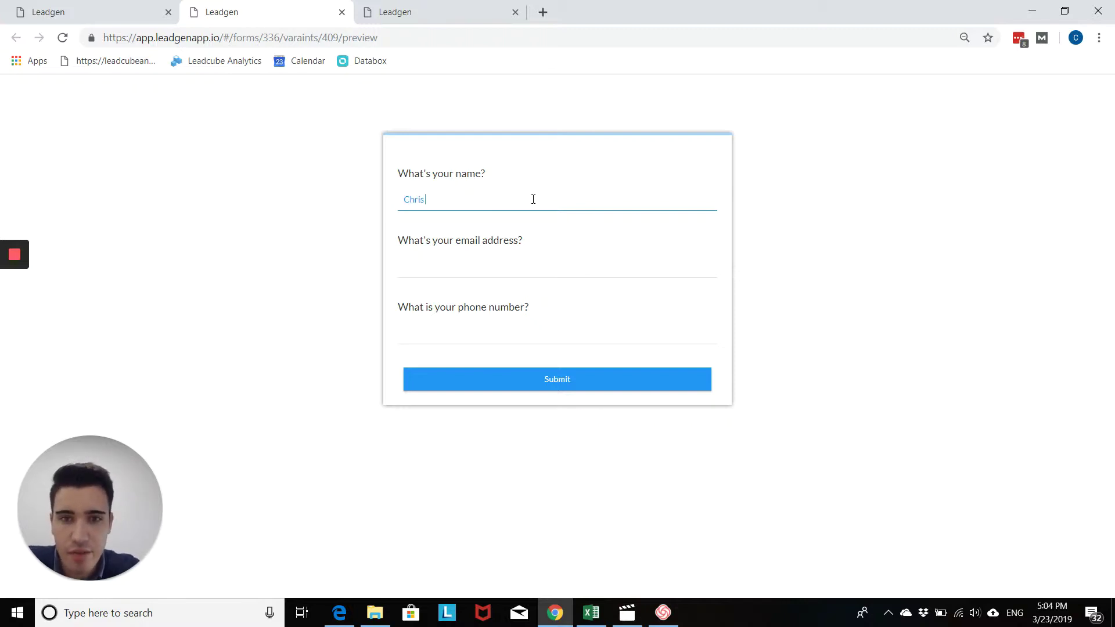
pyautogui.press('Tab')
pyautogui.hotkey('ctrl', 'v')
pyautogui.press('Tab')
pyautogui.write('00000')
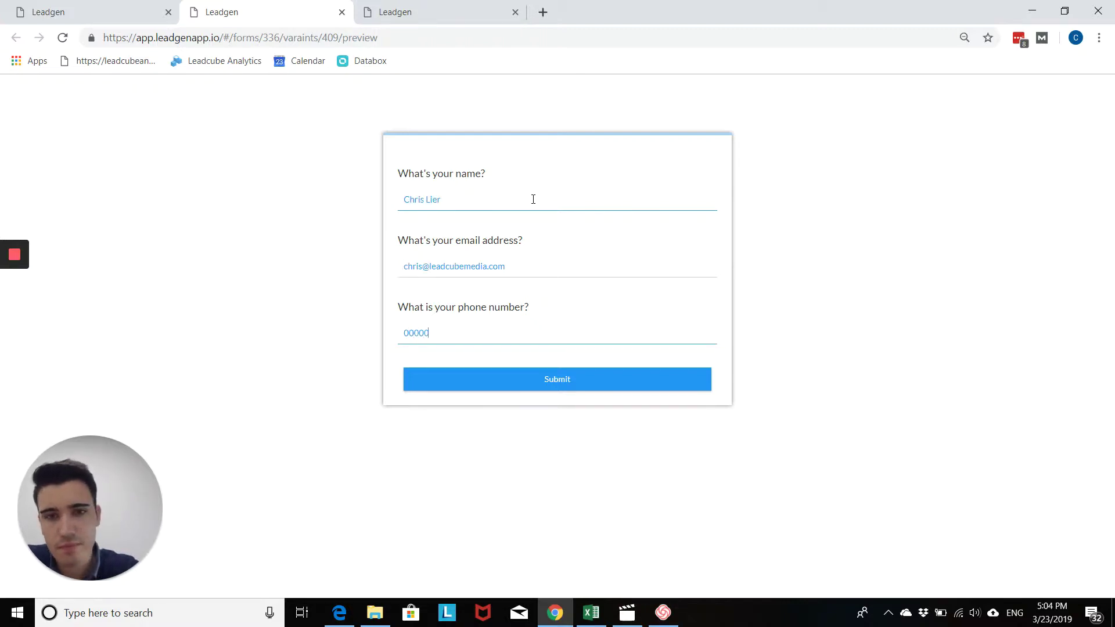
pyautogui.write('0000000')
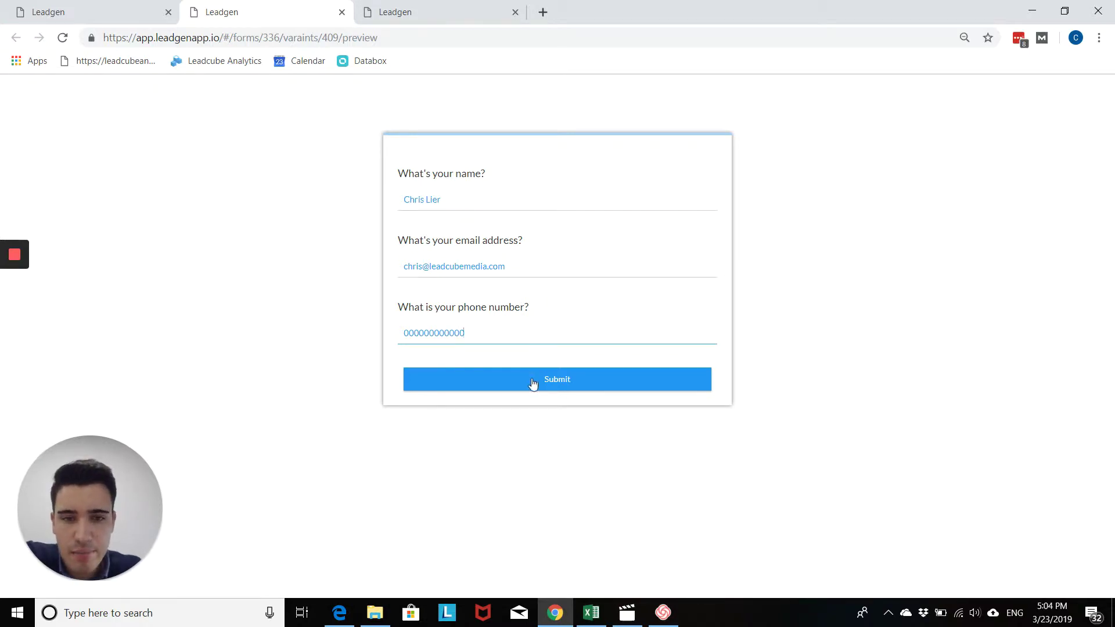
pyautogui.click(533, 382)
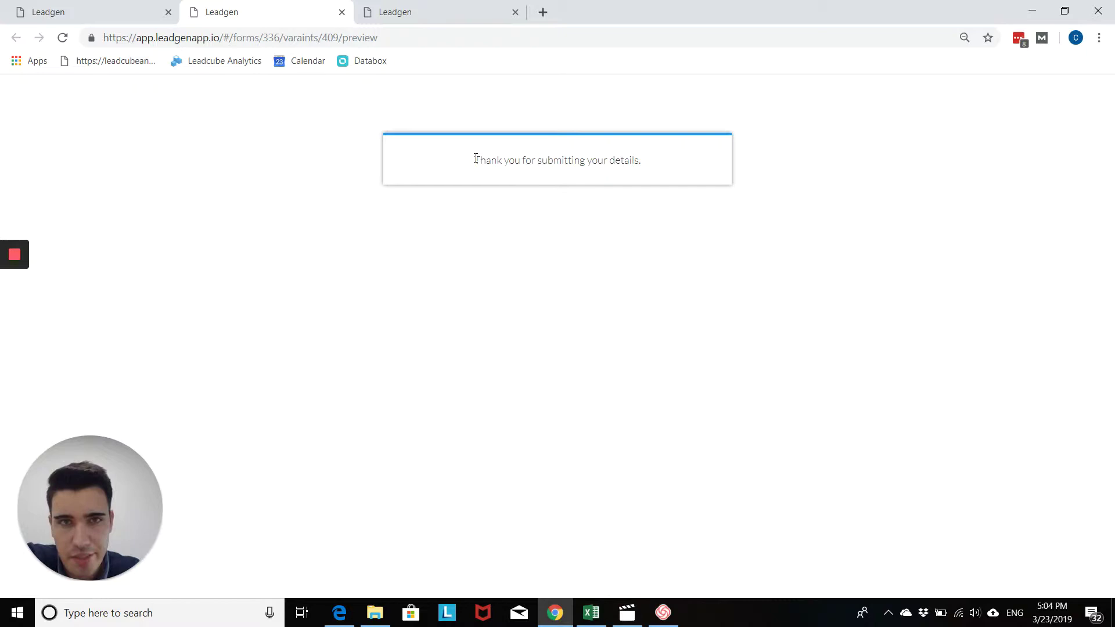
# Step: Select and inspect the 'Thank you for submitting your details.' confirmation line in the preview
pyautogui.tripleClick(520, 158)
pyautogui.doubleClick(625, 160)
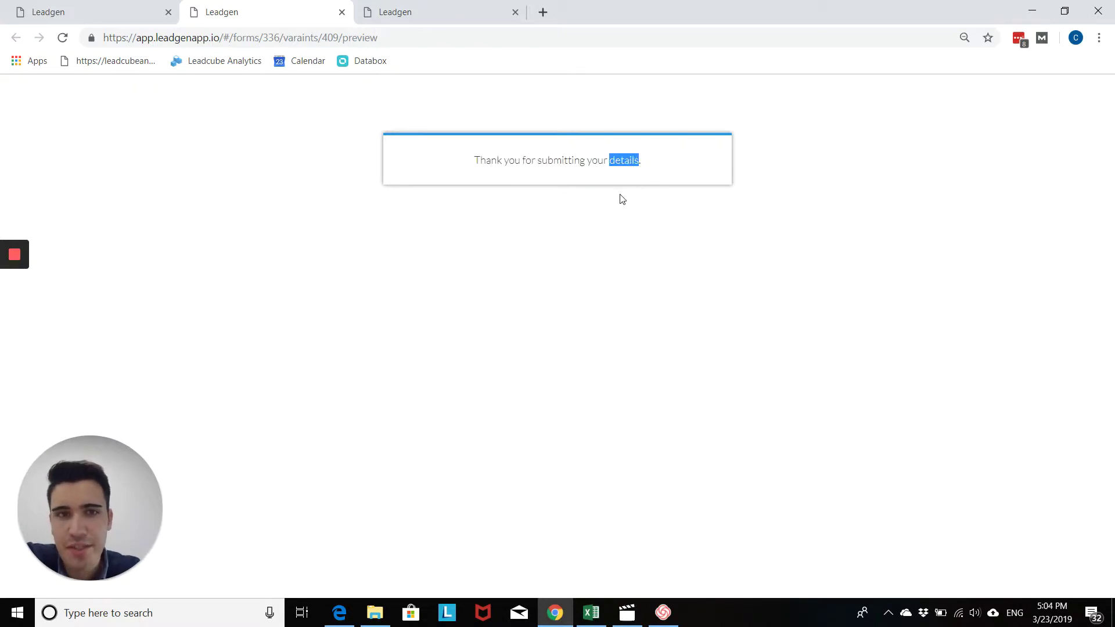
pyautogui.click(635, 198)
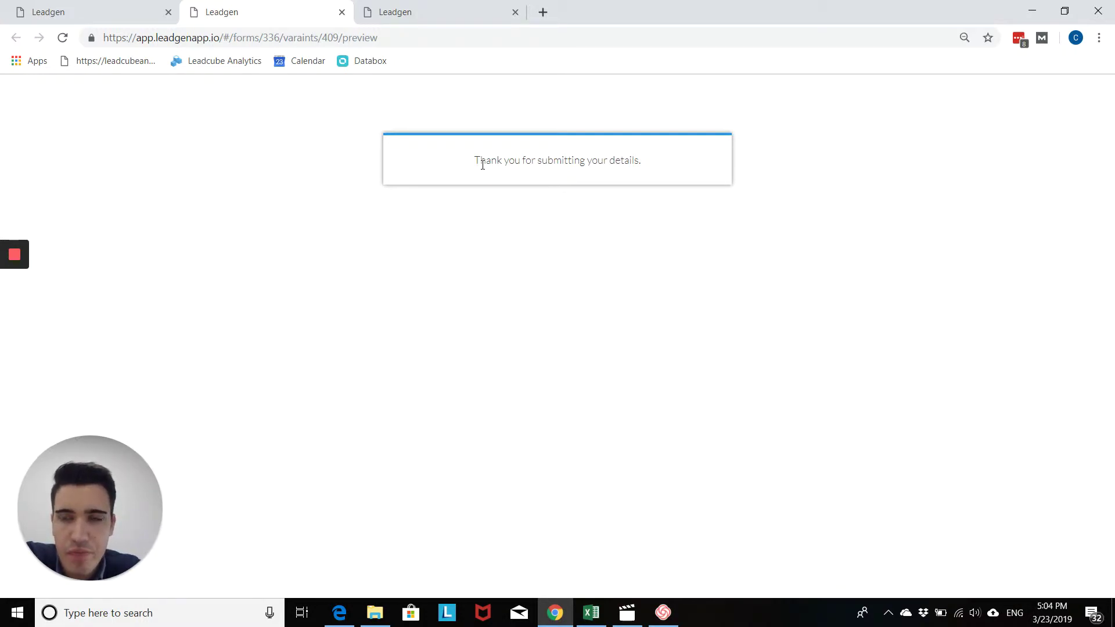
# Step: Navigate from the editor through Forms to the Lead generation form's Form Settings
pyautogui.click(126, 10)
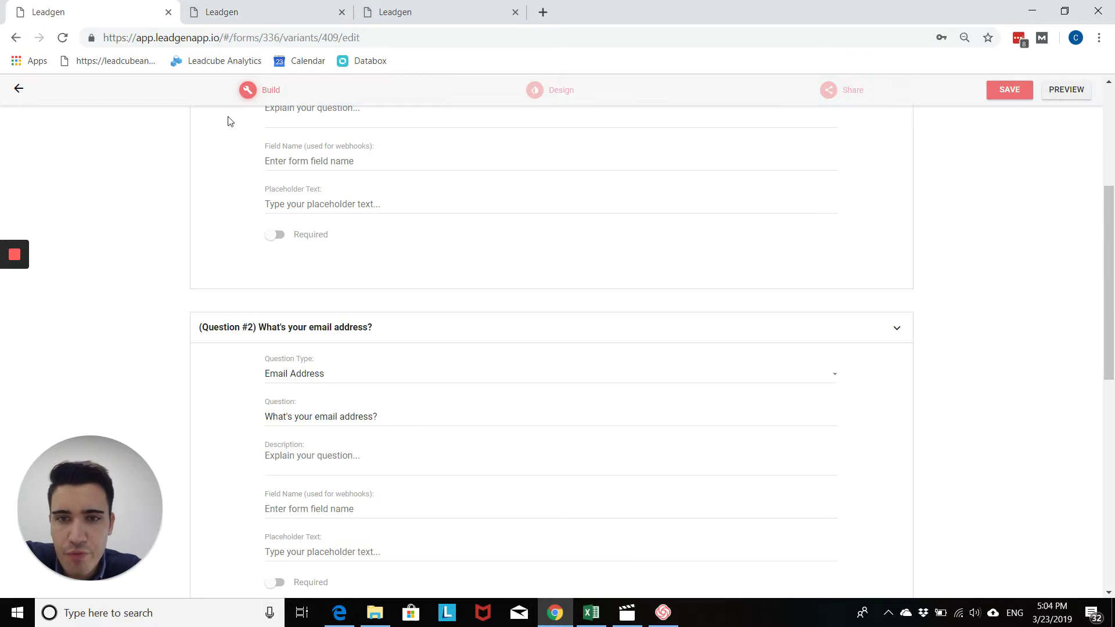
pyautogui.click(19, 89)
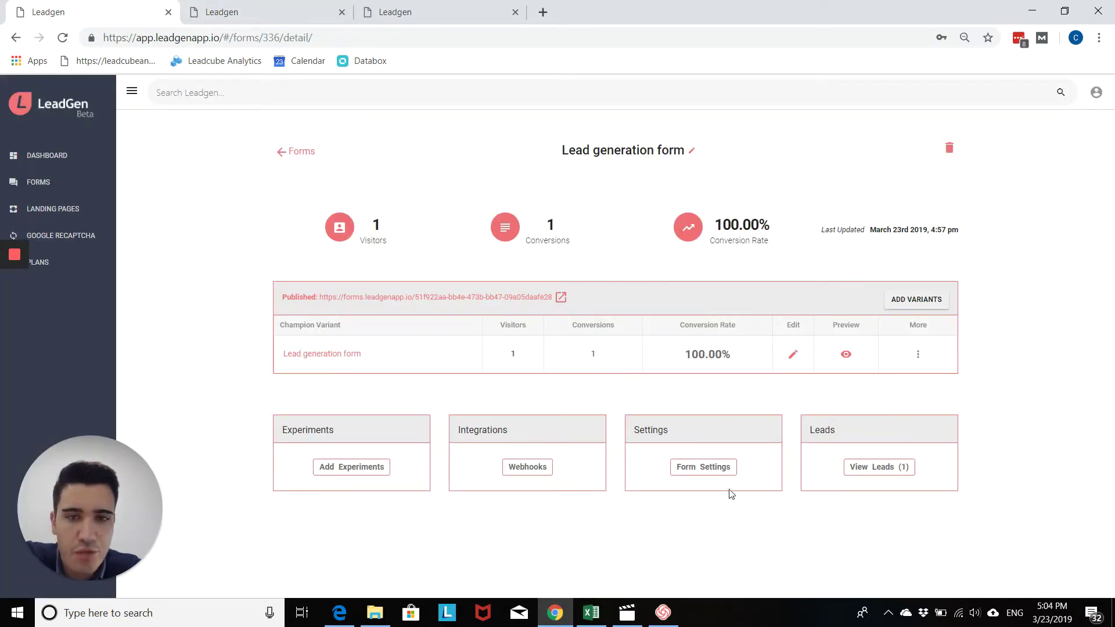
pyautogui.click(45, 197)
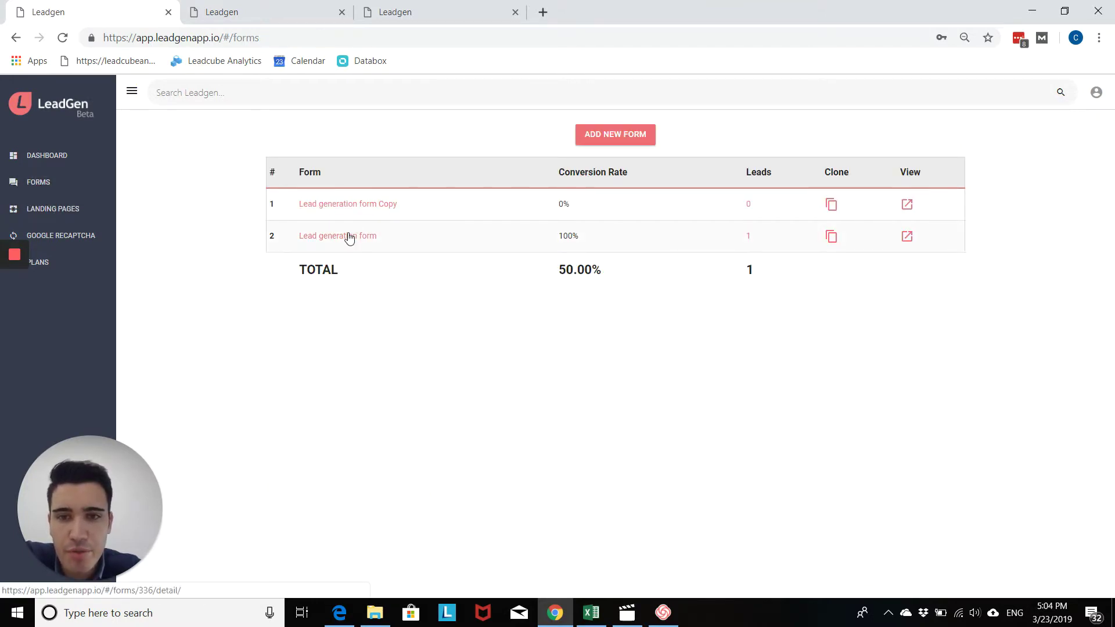
pyautogui.click(349, 237)
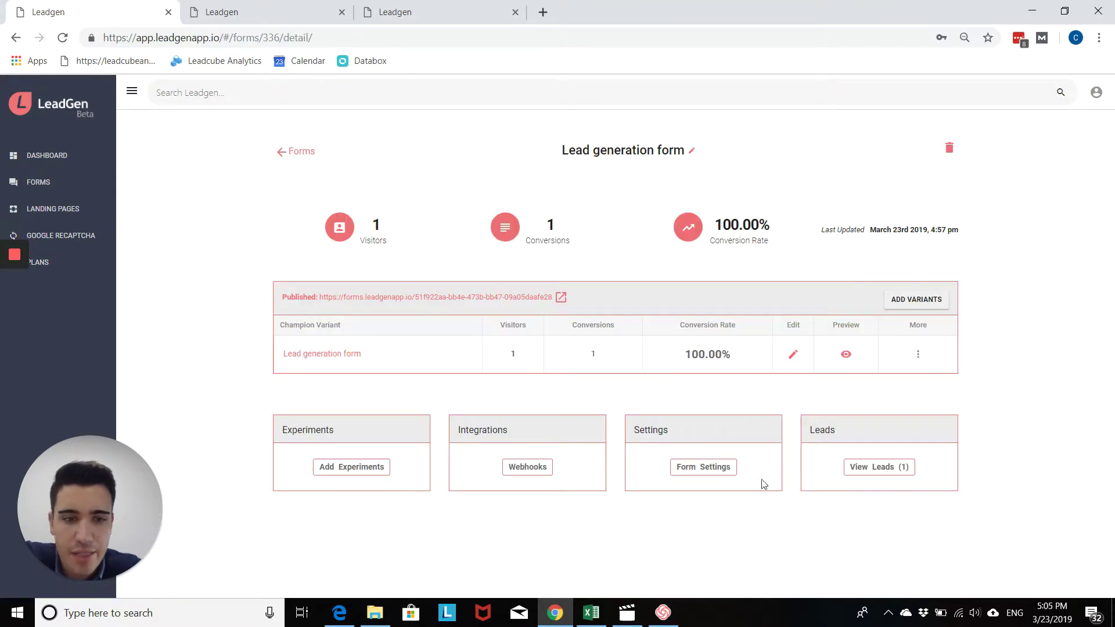
pyautogui.click(706, 472)
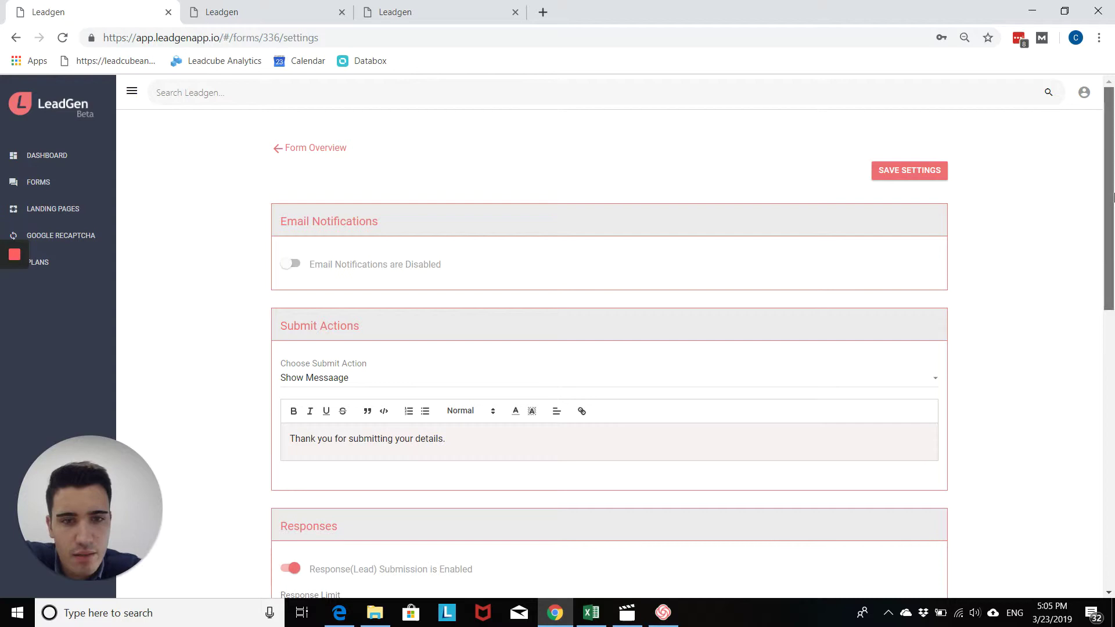
# Step: Select the whole 'Thank you for submitting your details.' text in Submit Actions
pyautogui.scroll(-3, 409, 182)
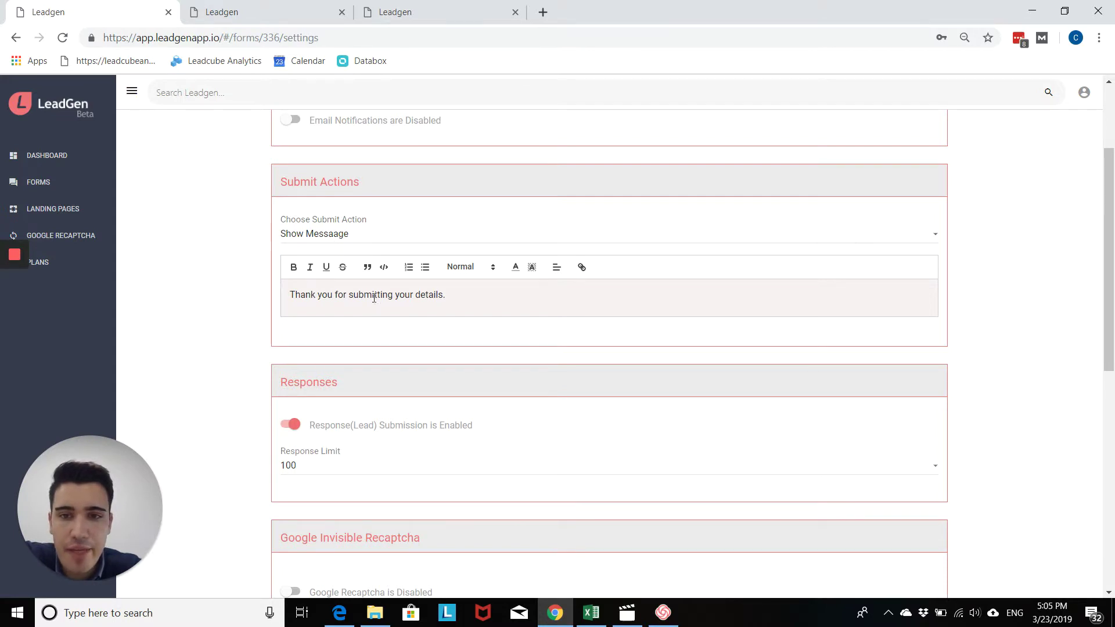
pyautogui.click(490, 298)
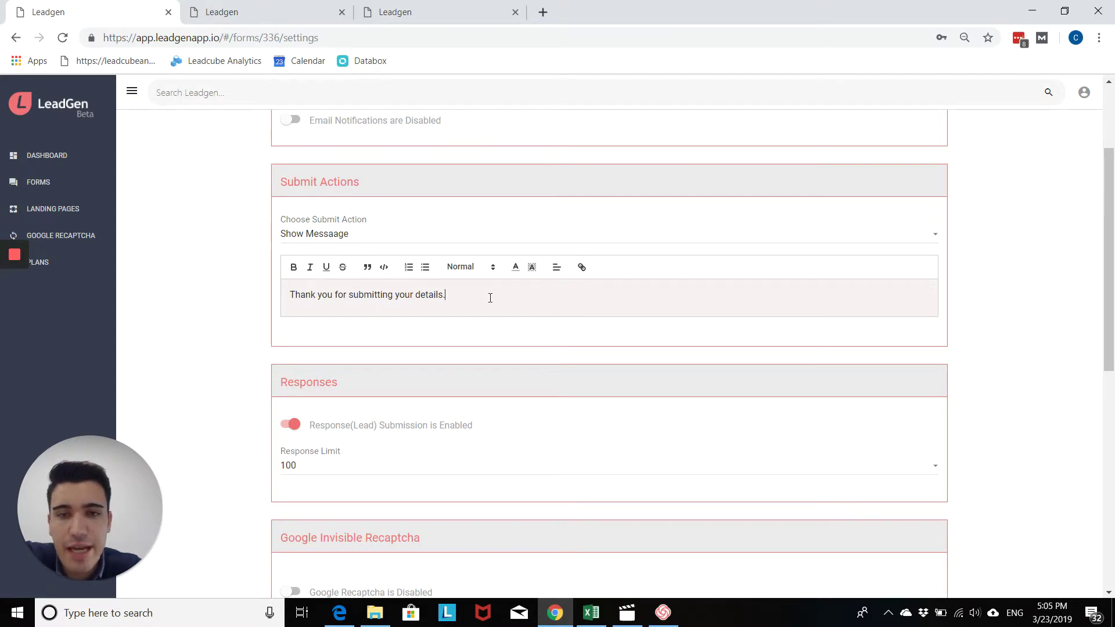
pyautogui.moveTo(487, 302); pyautogui.dragTo(282, 303)
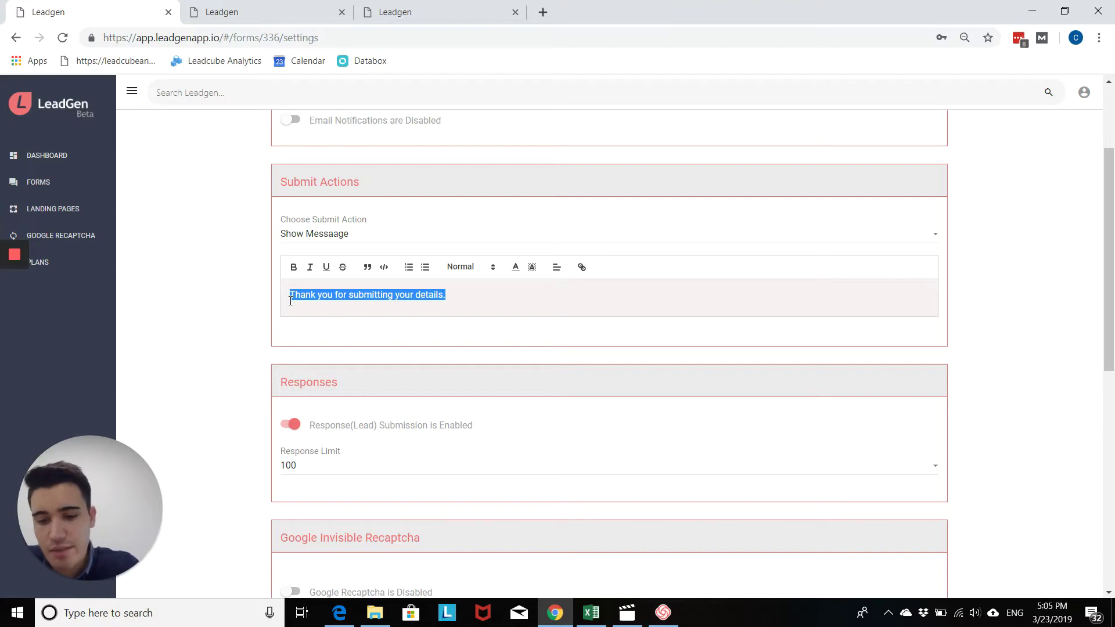
# Step: Replace the message with 'Thank You', centred and formatted as Heading 2
pyautogui.write('Thank ')
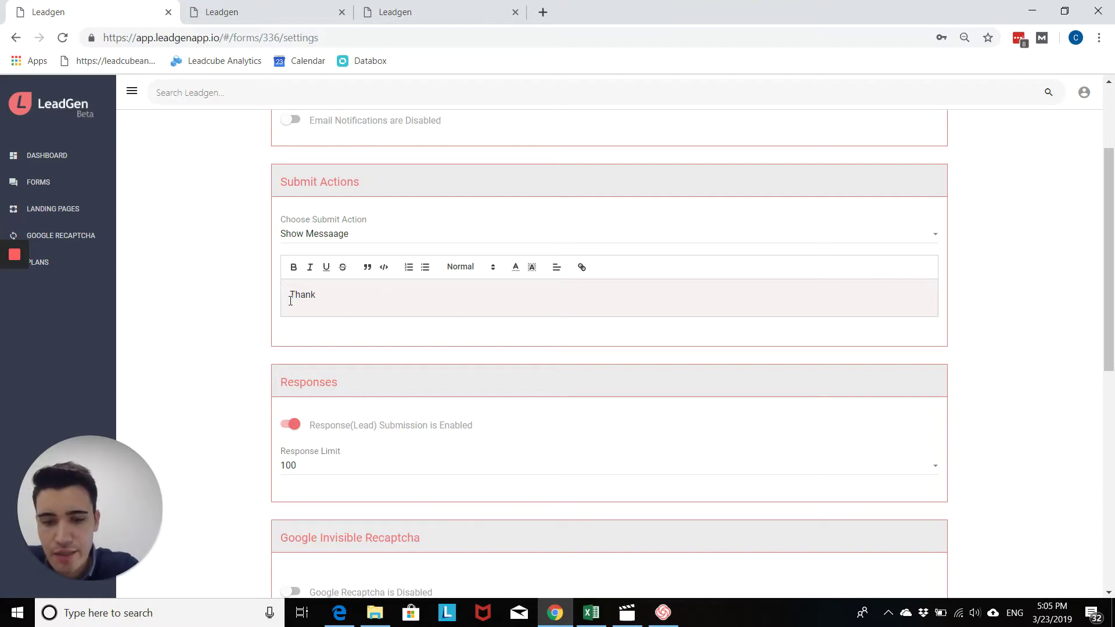
pyautogui.write('You')
pyautogui.moveTo(380, 293); pyautogui.dragTo(273, 294)
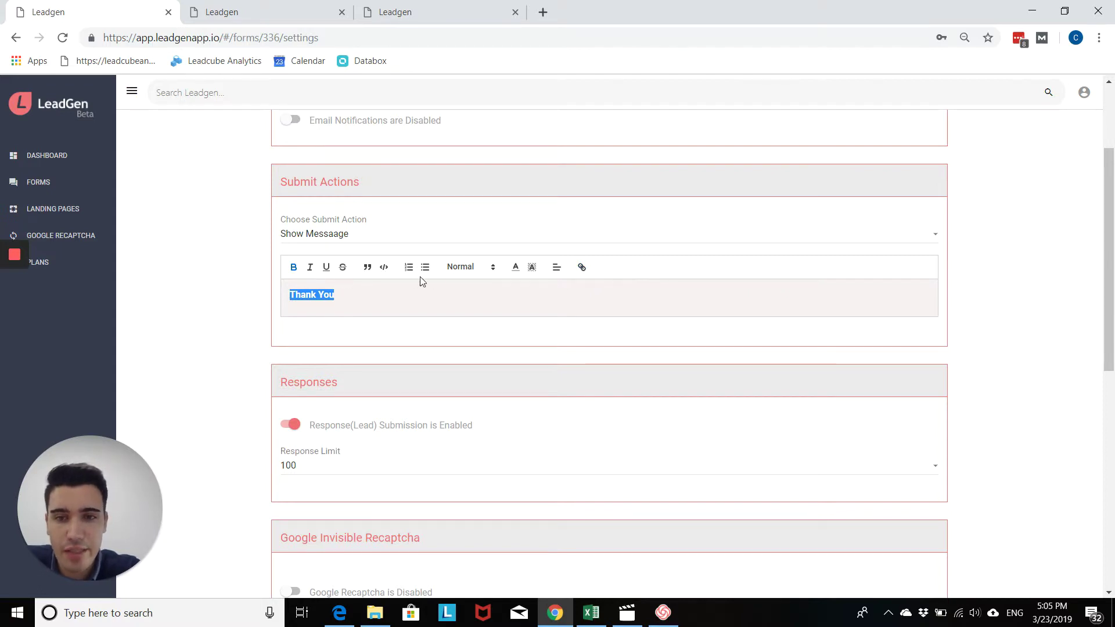
pyautogui.click(557, 268)
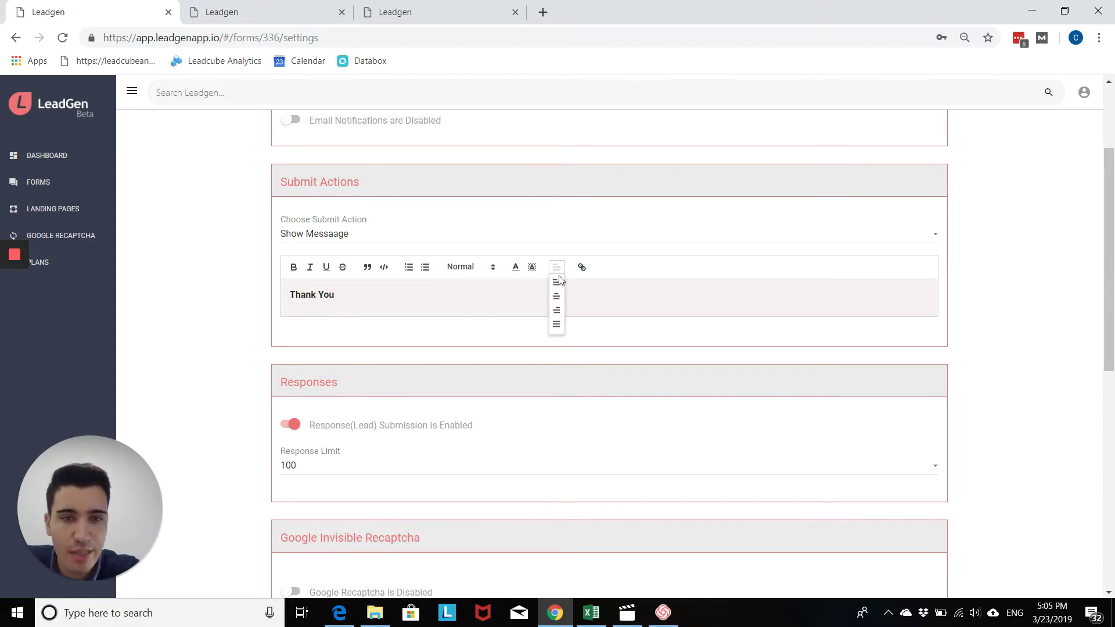
pyautogui.click(556, 301)
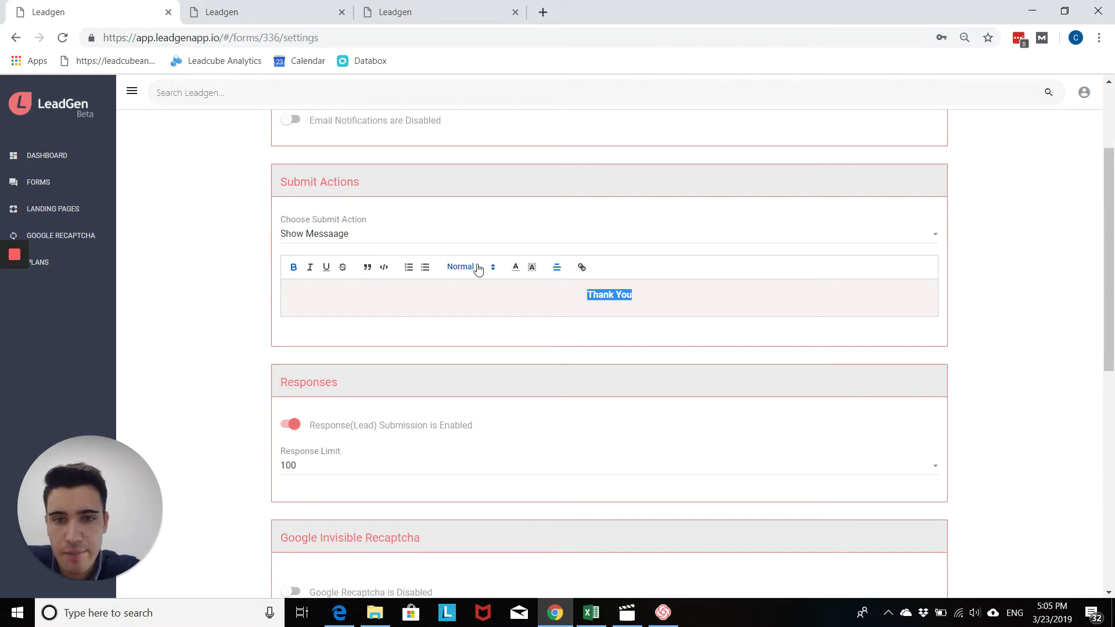
pyautogui.click(474, 267)
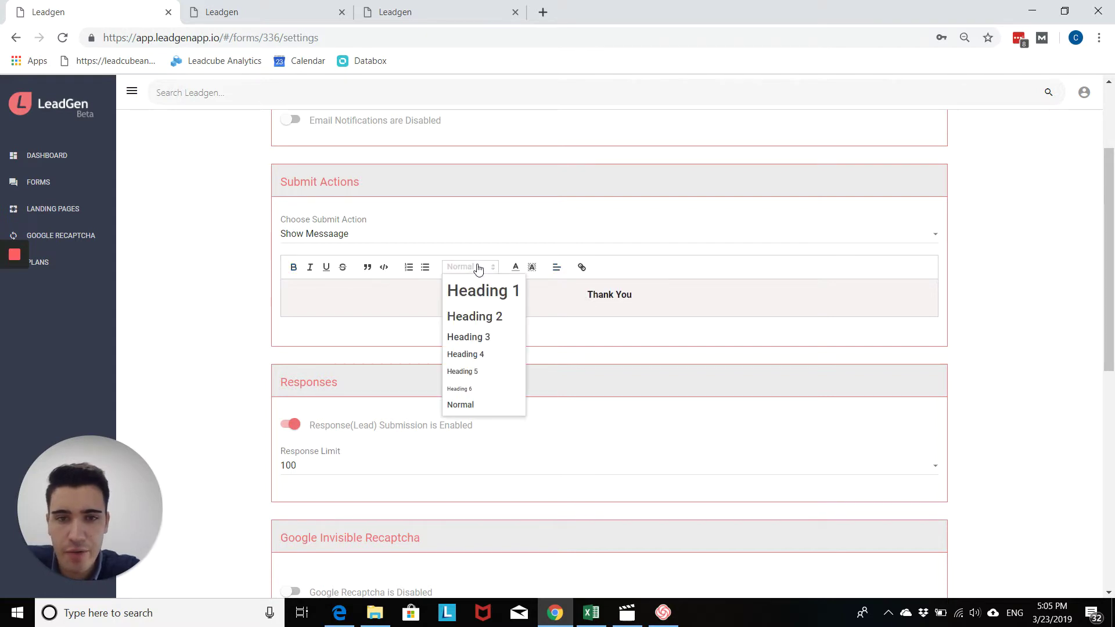
pyautogui.click(491, 317)
# Step: Add the line 'We have received your details and one of our team member will be in touch shortly.'
pyautogui.click(702, 297)
pyautogui.press('Return')
pyautogui.press('Return')
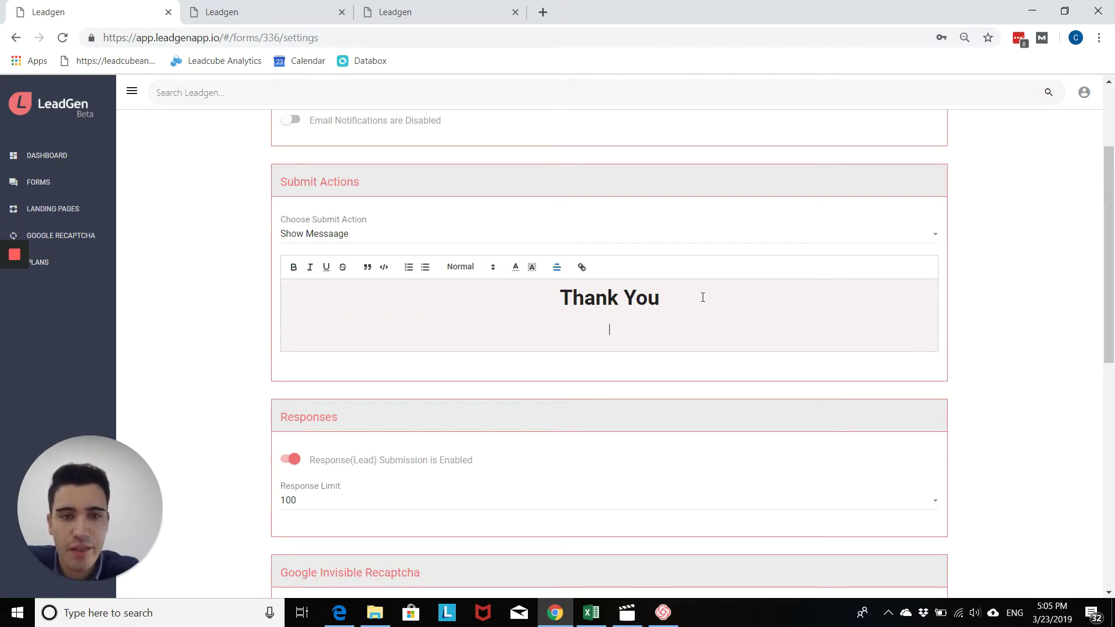
pyautogui.press('BackSpace')
pyautogui.write('We have received your details and one')
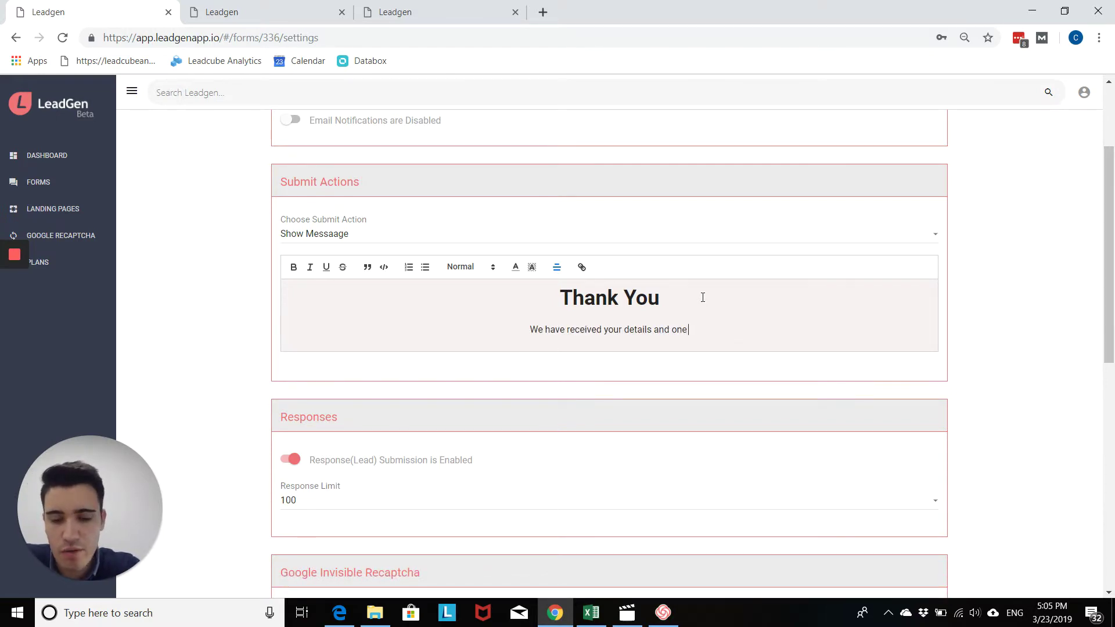
pyautogui.write(' of our team ')
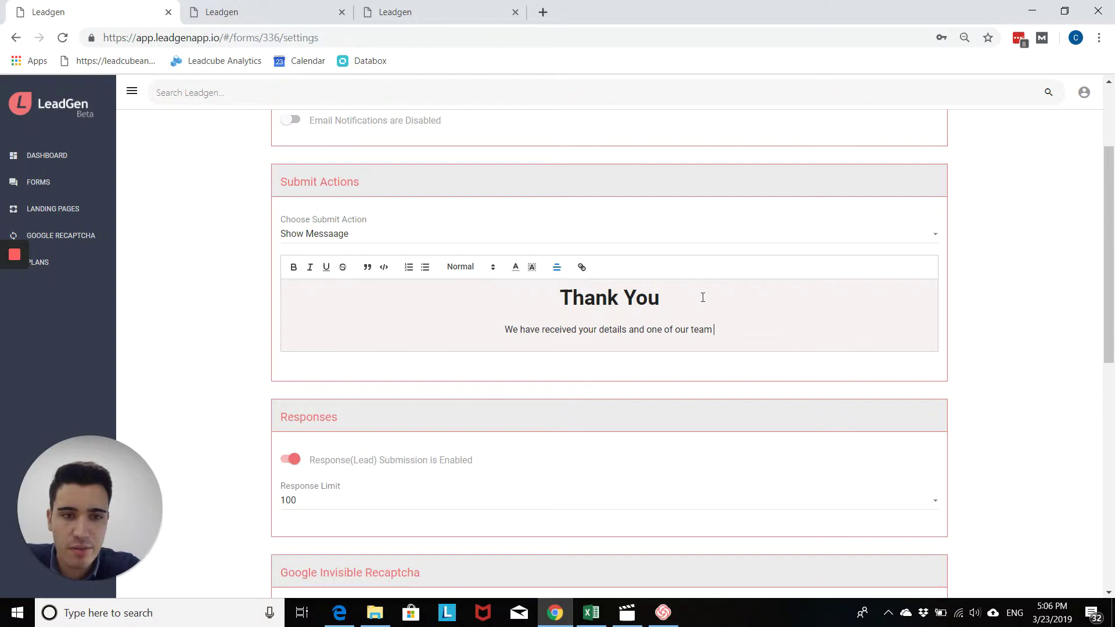
pyautogui.write('member will be')
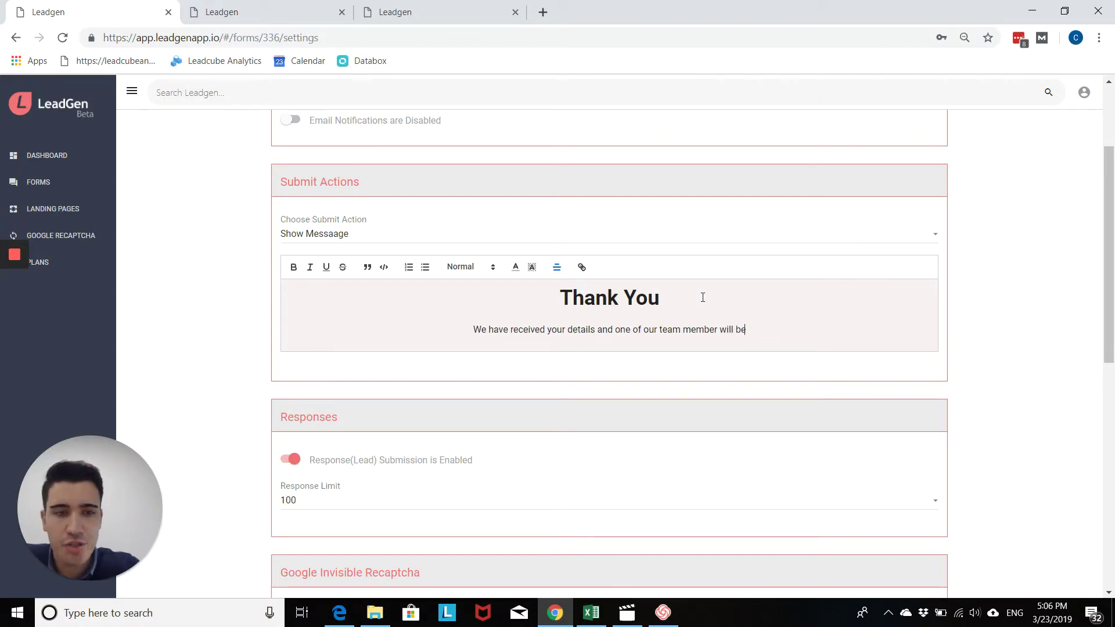
pyautogui.write(' in t')
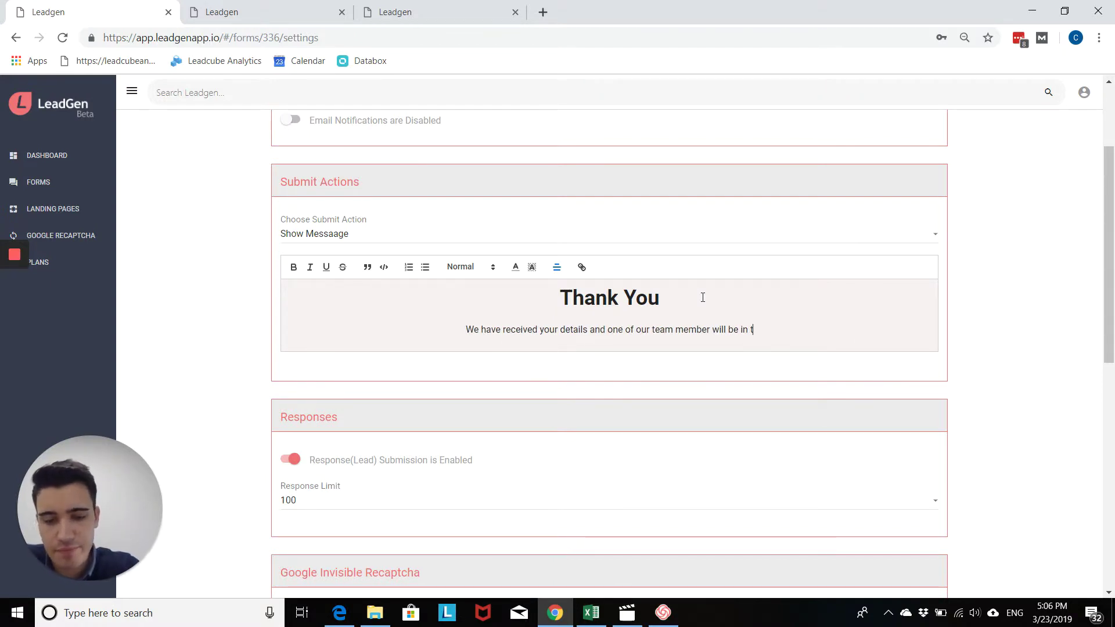
pyautogui.write('ouch shortly')
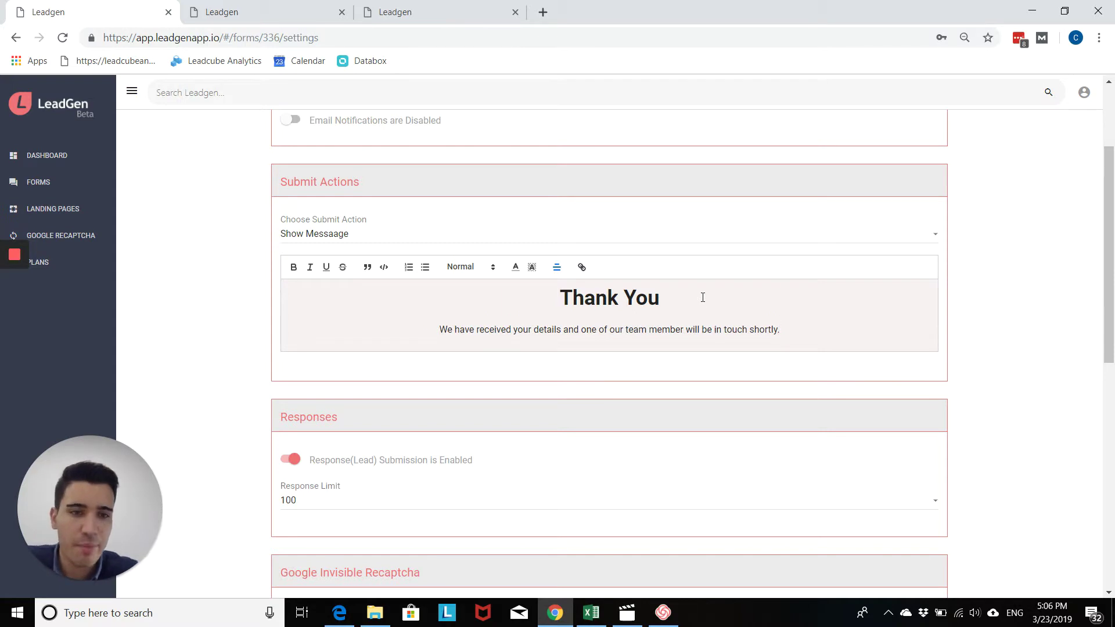
pyautogui.write('.')
pyautogui.press('Return')
pyautogui.press('Return')
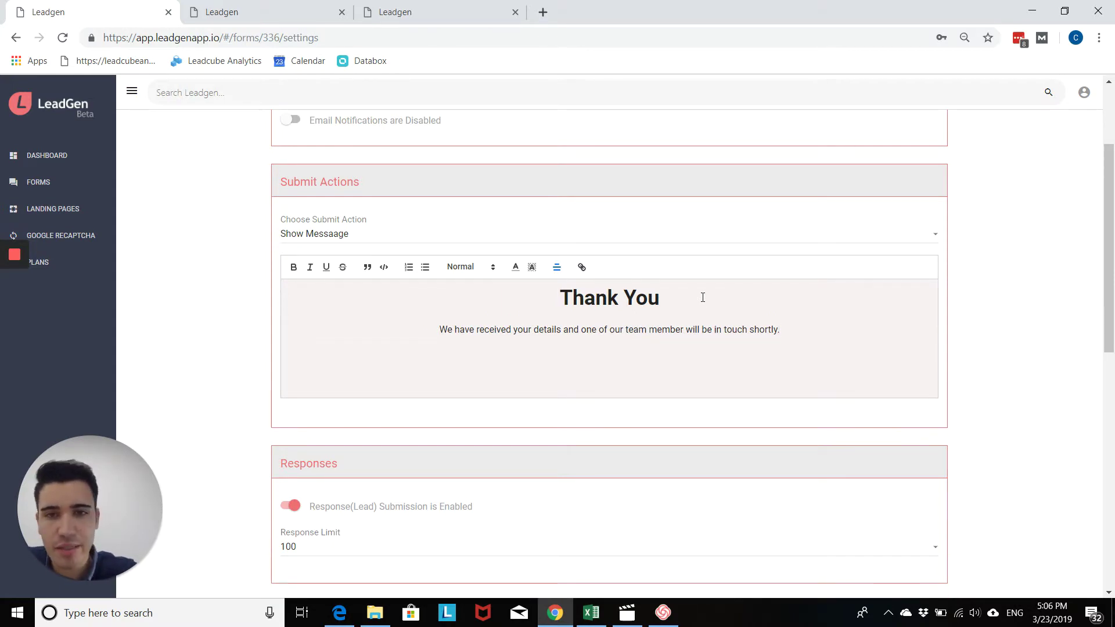
pyautogui.press('BackSpace')
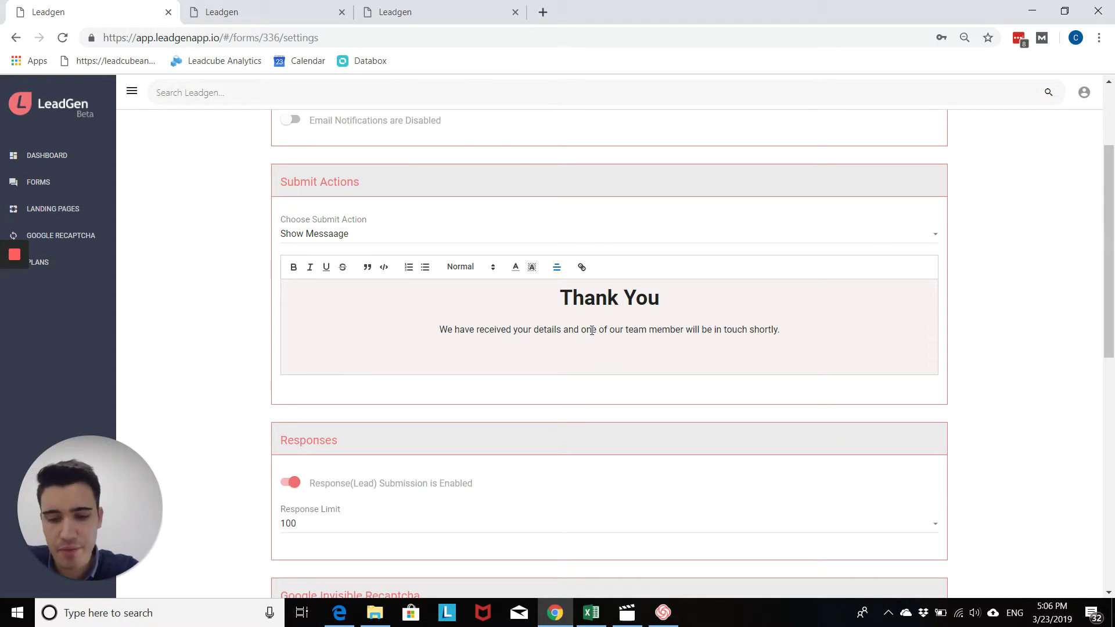
pyautogui.write('Check out our Twitter page as well f')
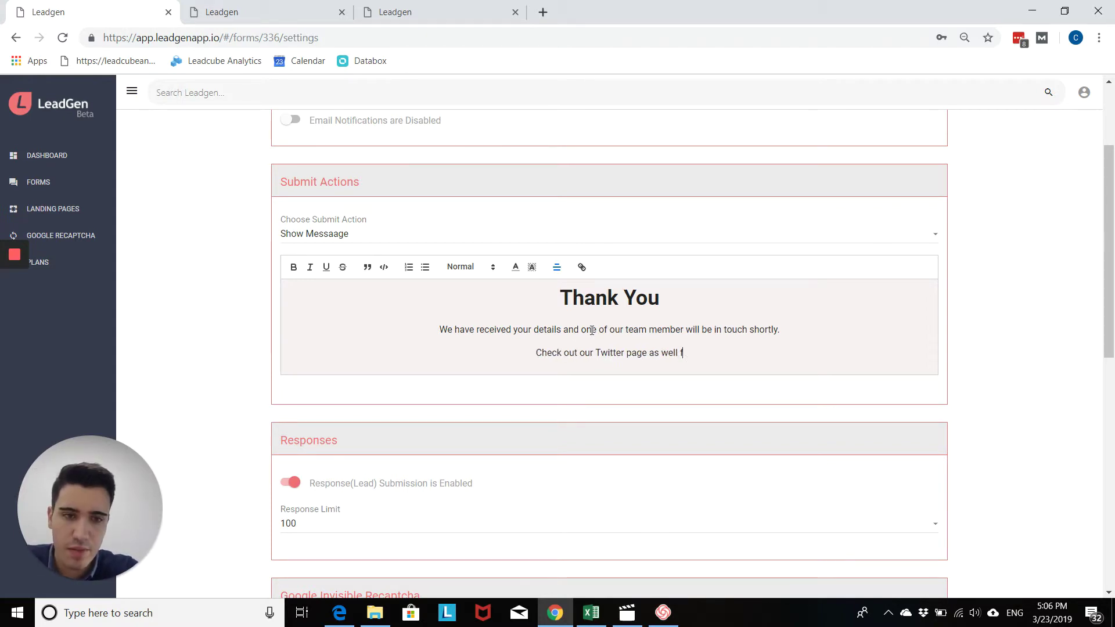
pyautogui.write('or more i')
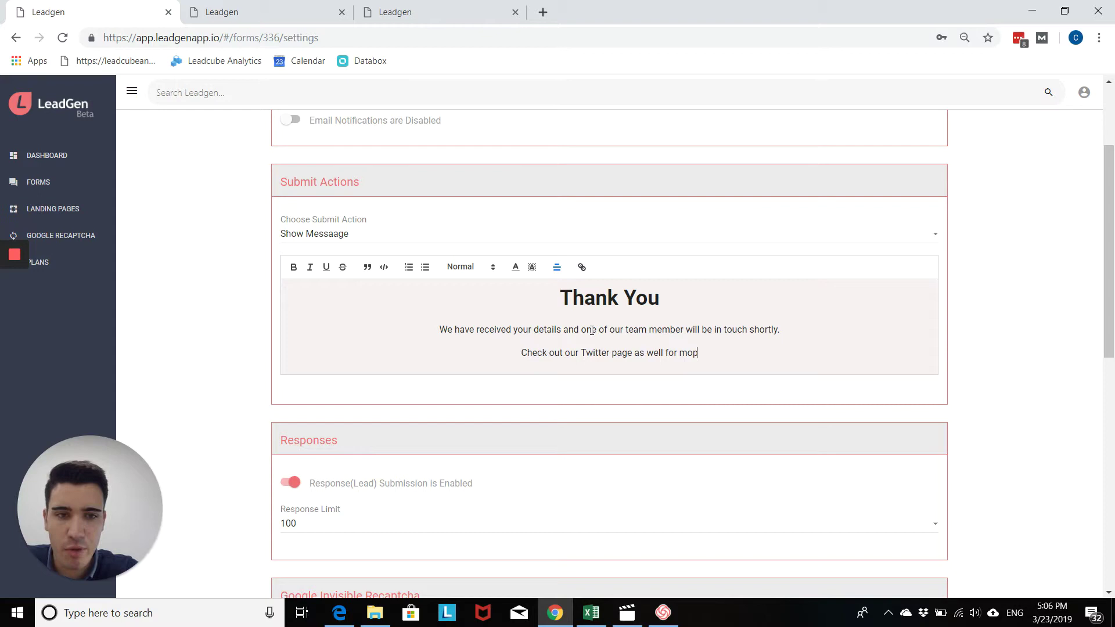
pyautogui.write('nteresti')
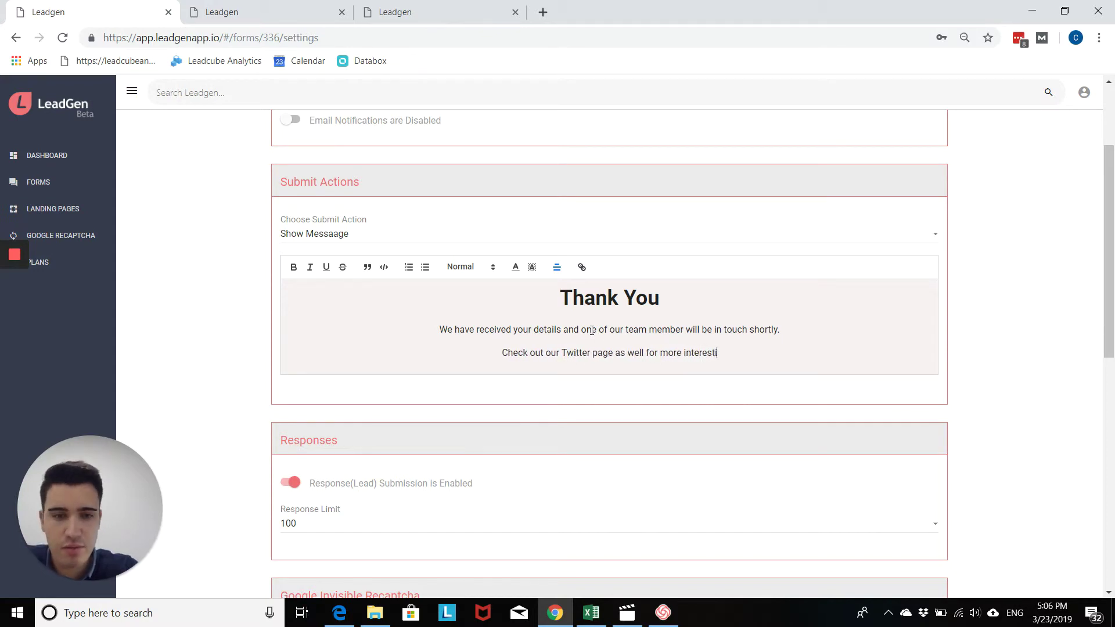
pyautogui.write('ng news: ')
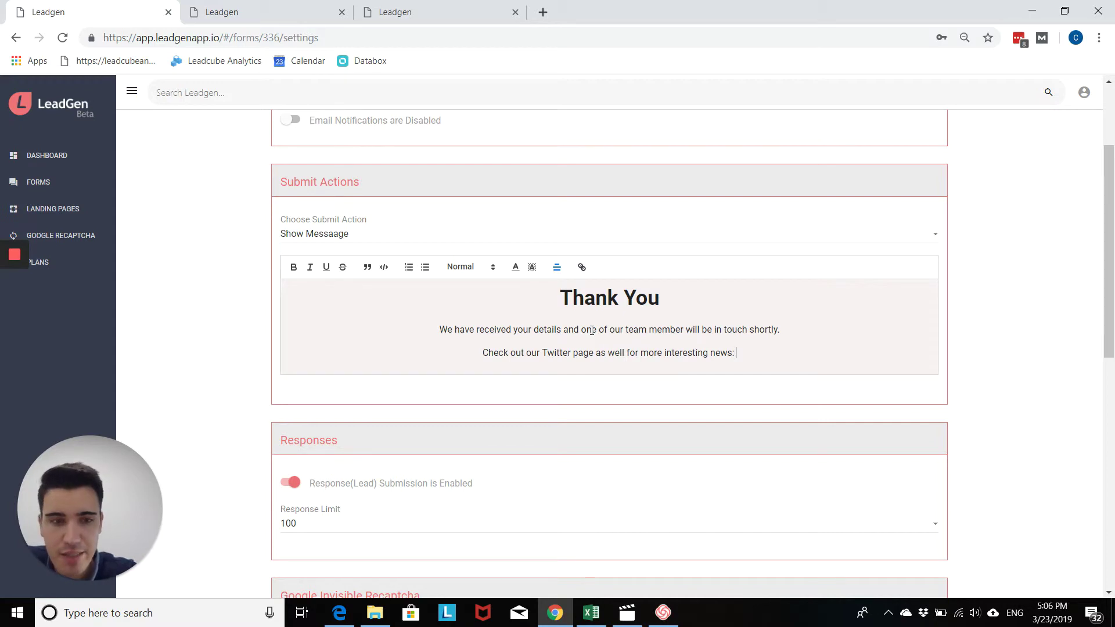
pyautogui.write('www.tw')
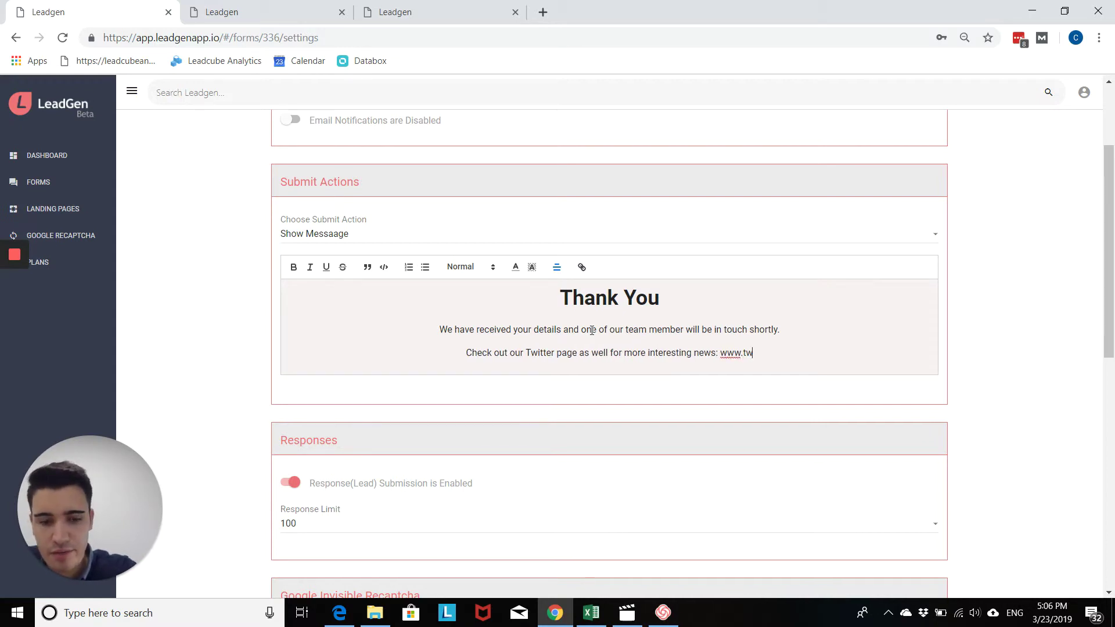
pyautogui.write('itter.com/c')
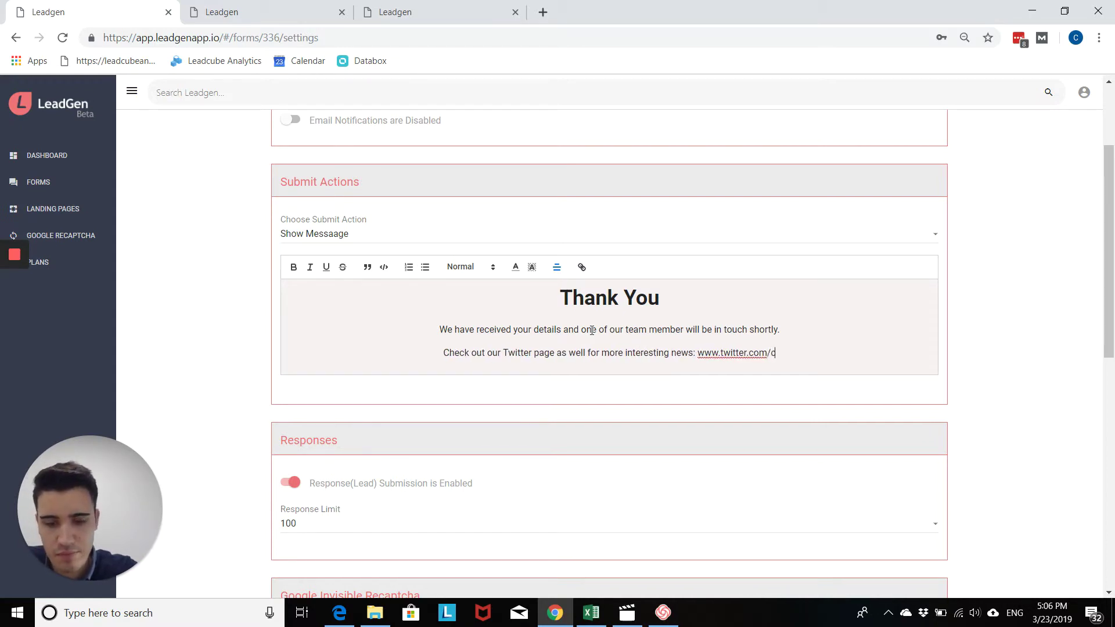
pyautogui.write('ompany')
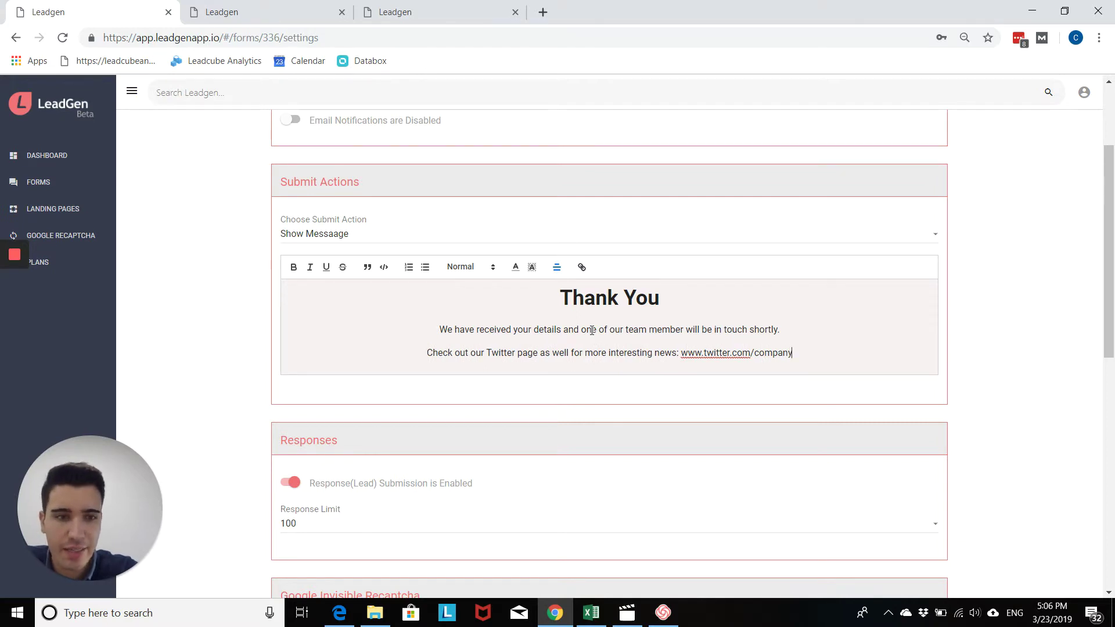
pyautogui.write('page')
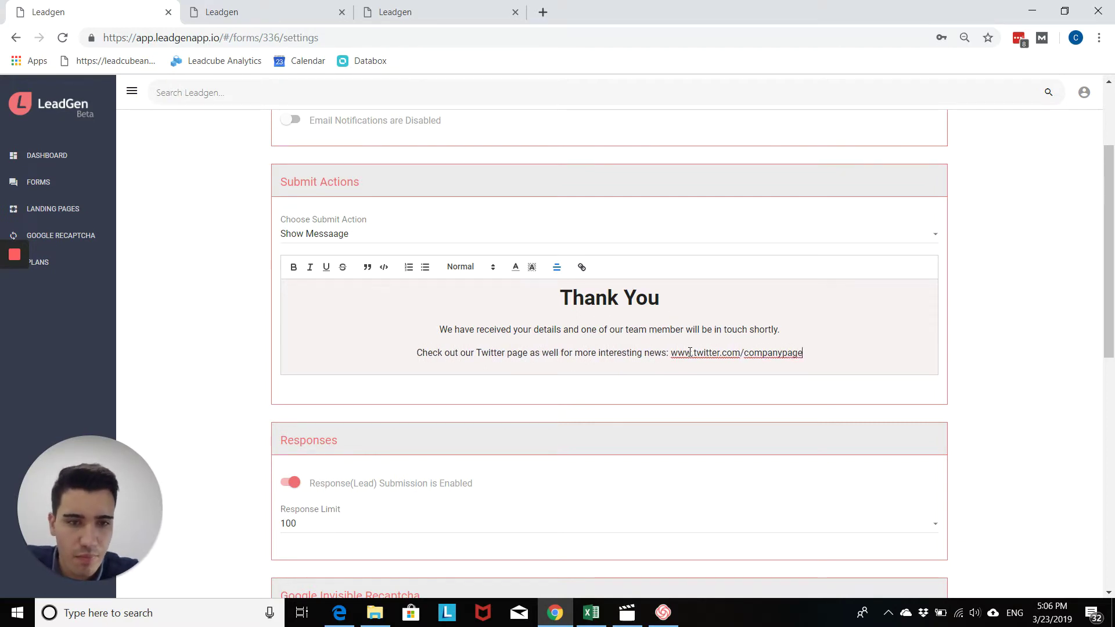
pyautogui.moveTo(671, 353); pyautogui.dragTo(802, 356)
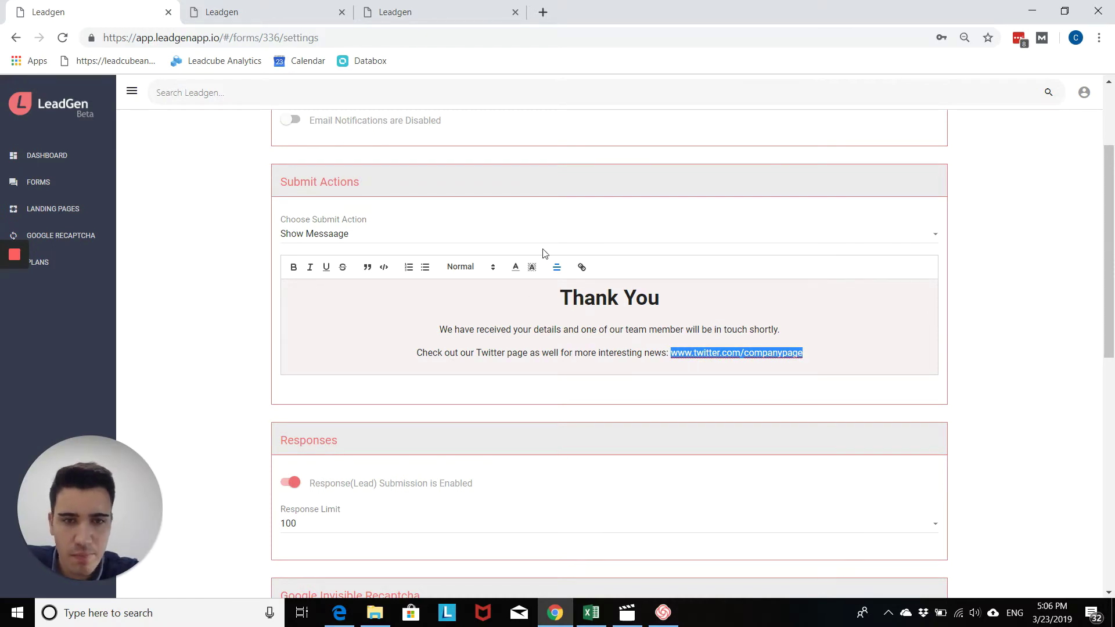
pyautogui.click(581, 268)
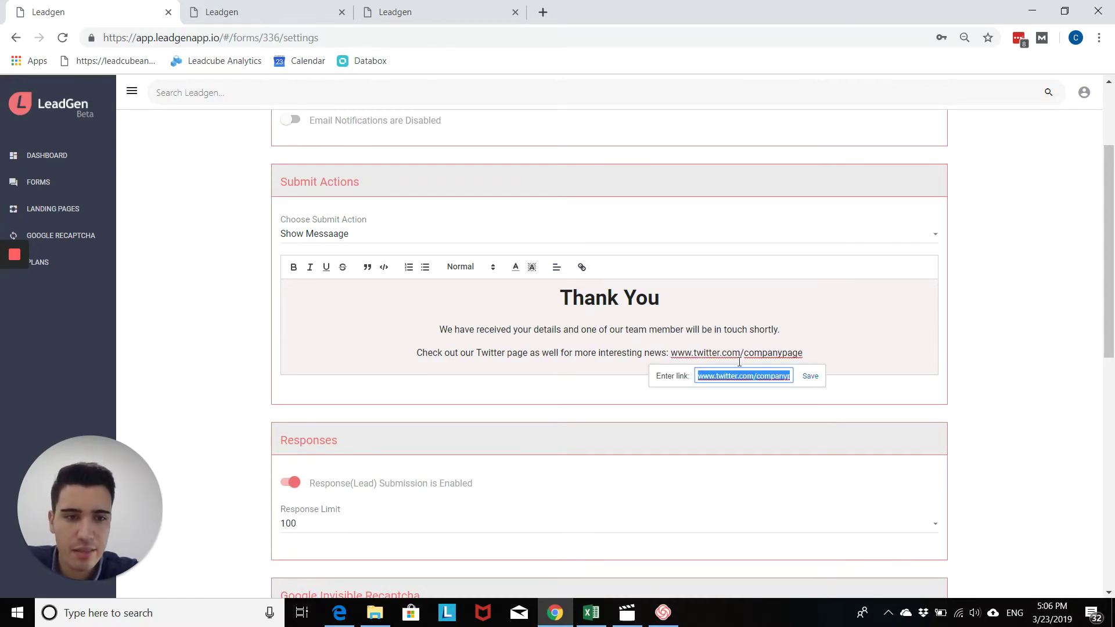
pyautogui.click(810, 377)
pyautogui.click(834, 359)
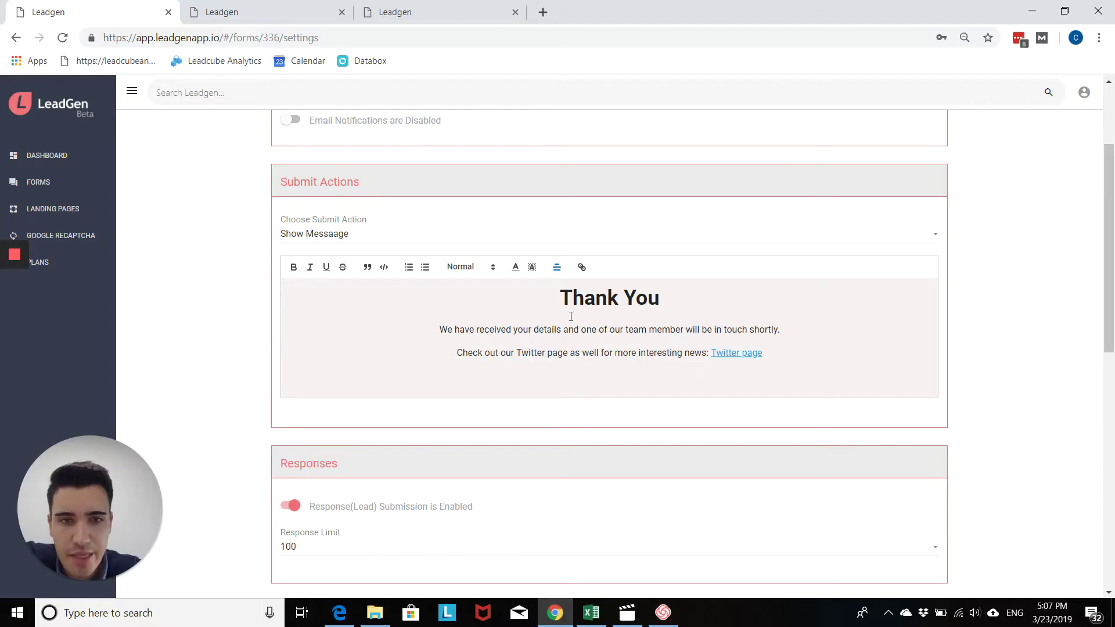
# Step: Colour the Thank You title red
pyautogui.moveTo(559, 299); pyautogui.dragTo(689, 289)
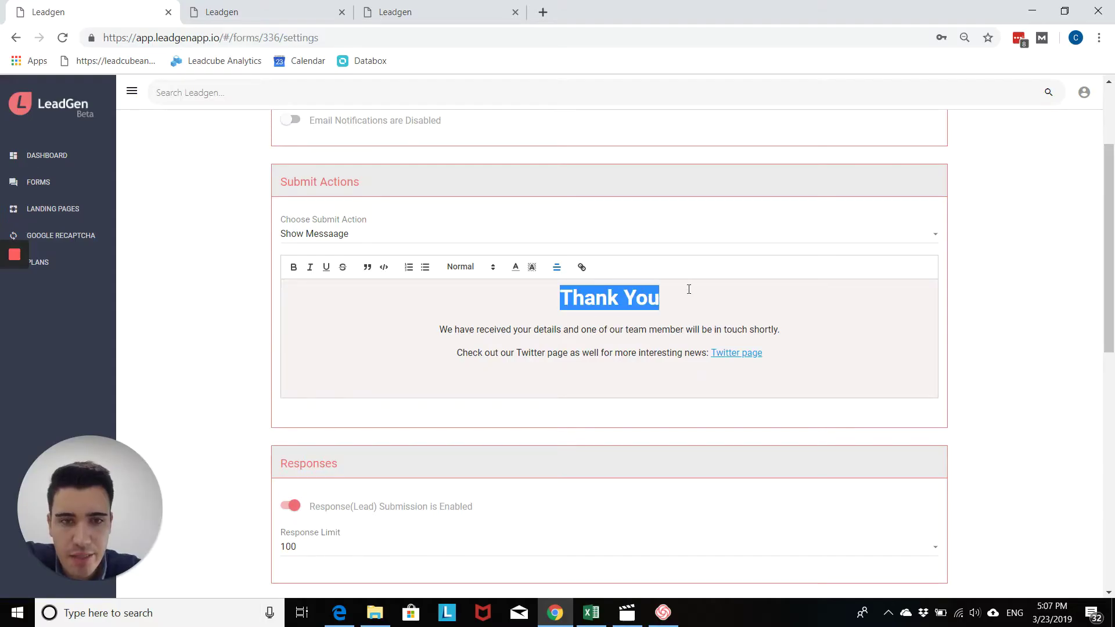
pyautogui.click(516, 268)
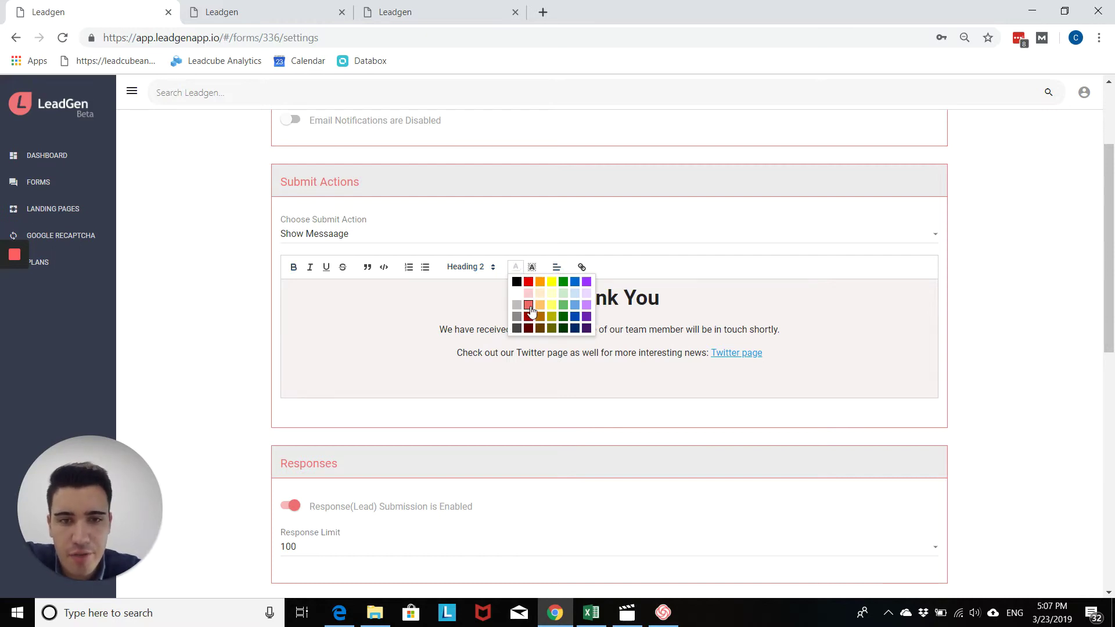
pyautogui.click(528, 282)
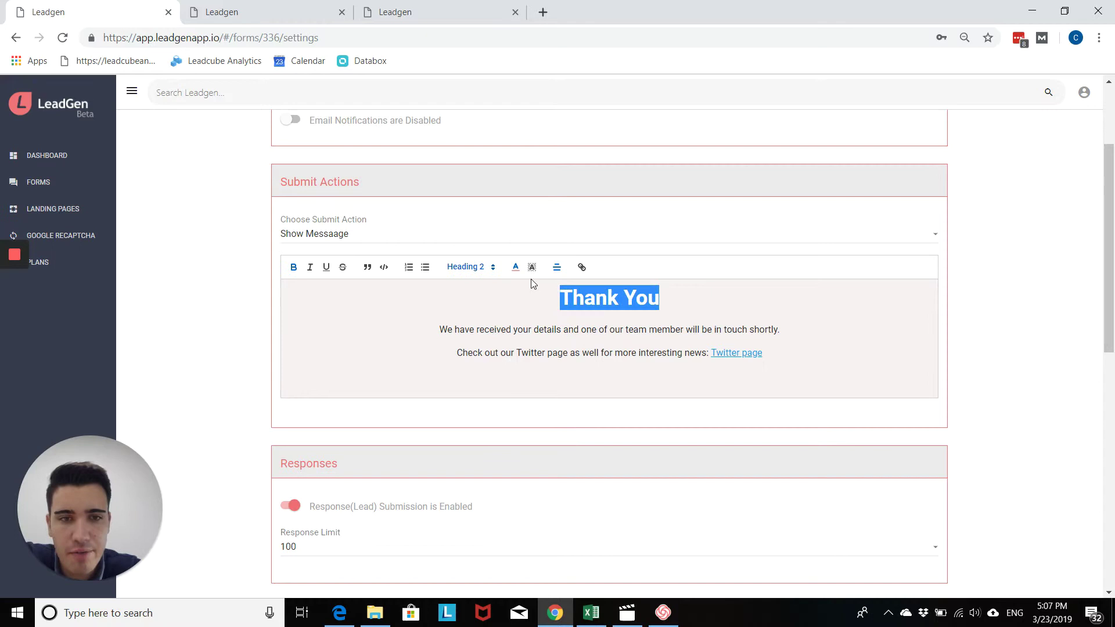
pyautogui.click(622, 297)
# Step: Recolour the Thank You title blue instead
pyautogui.moveTo(564, 300); pyautogui.dragTo(680, 291)
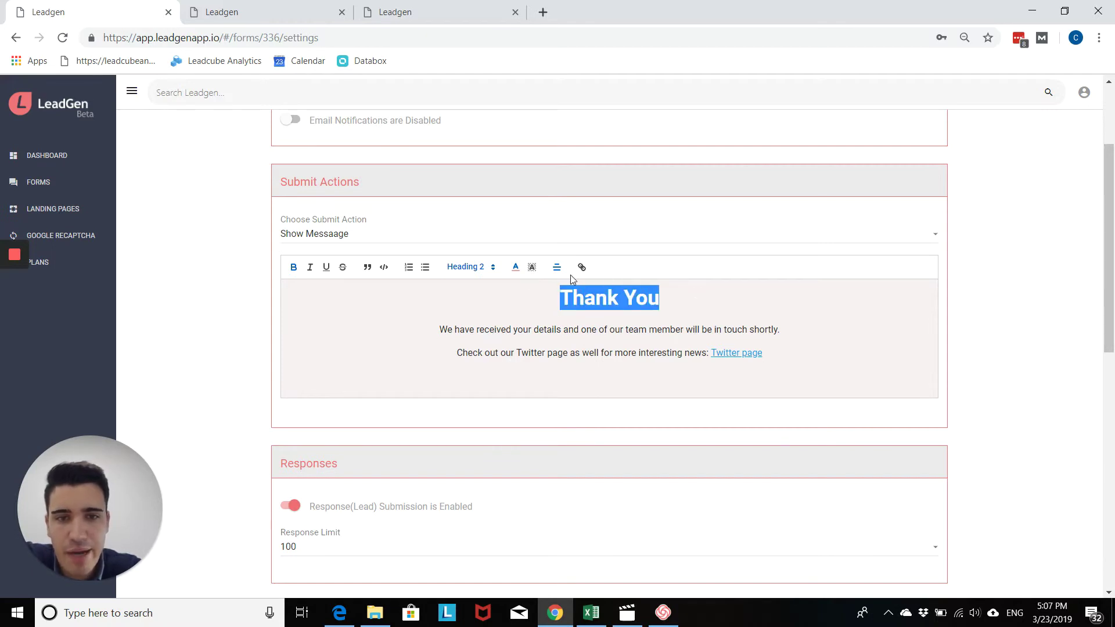
pyautogui.click(515, 271)
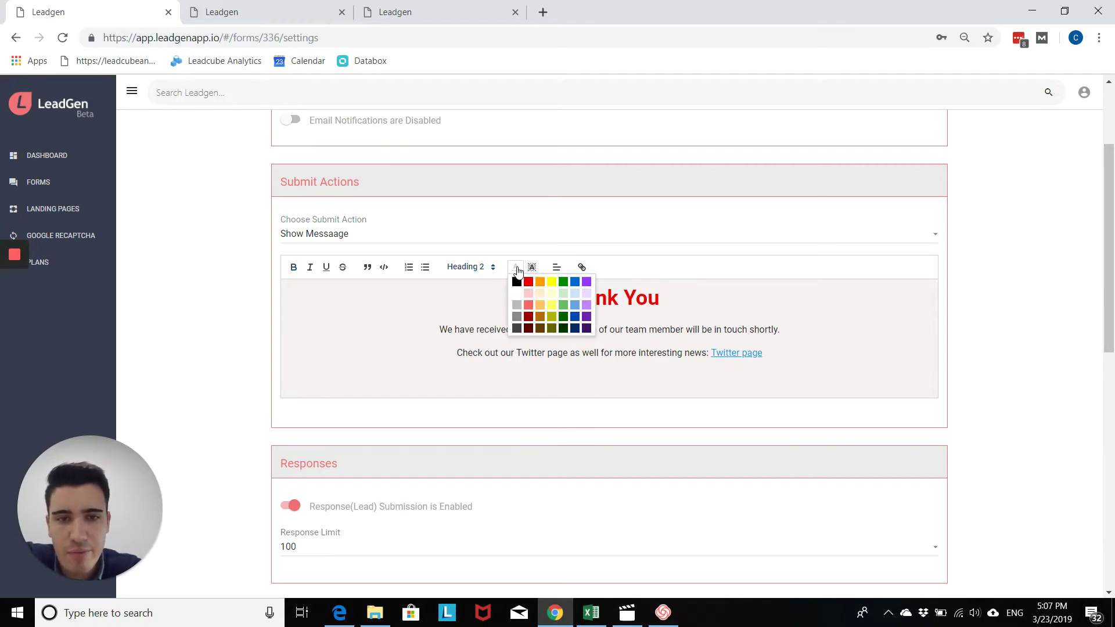
pyautogui.click(575, 281)
pyautogui.click(707, 326)
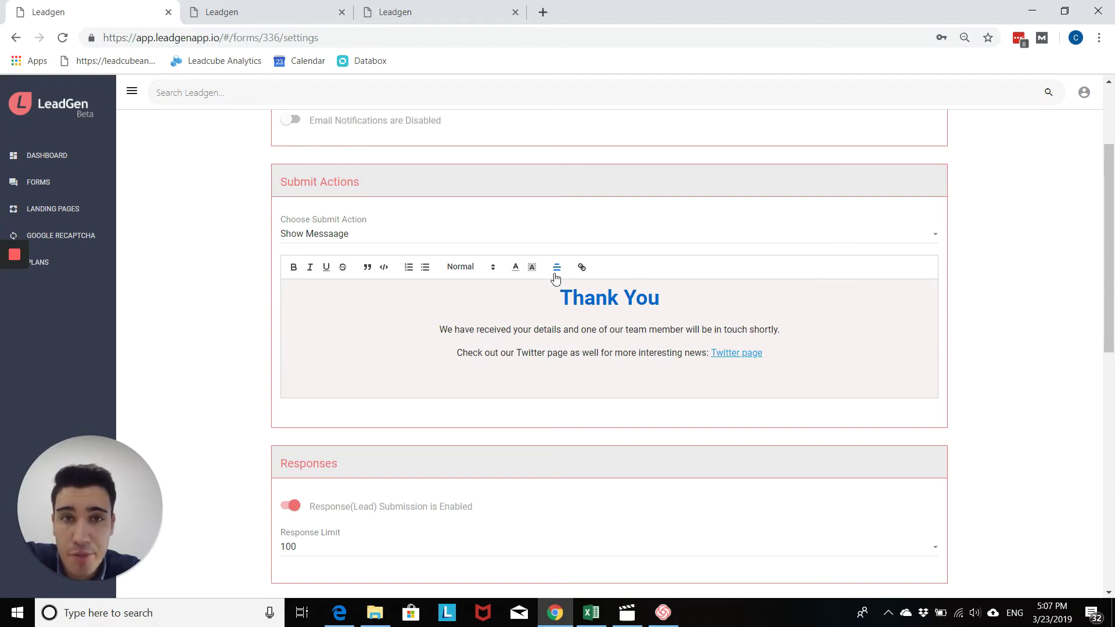
# Step: Save the form settings
pyautogui.moveTo(1109, 288); pyautogui.dragTo(1113, 523)
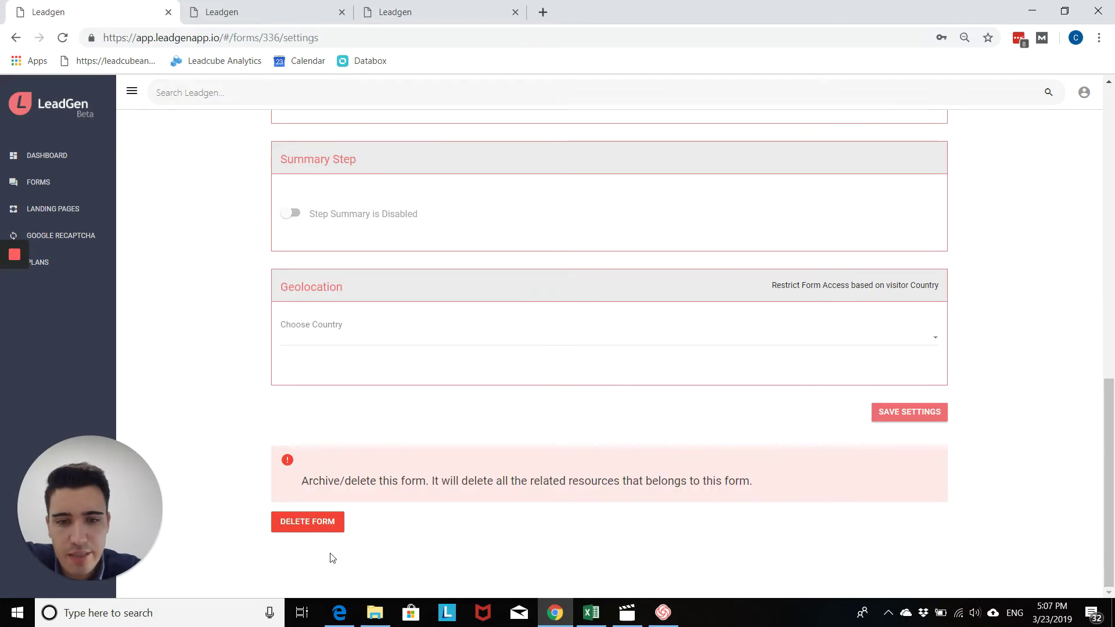
pyautogui.moveTo(1113, 465); pyautogui.dragTo(1114, 175)
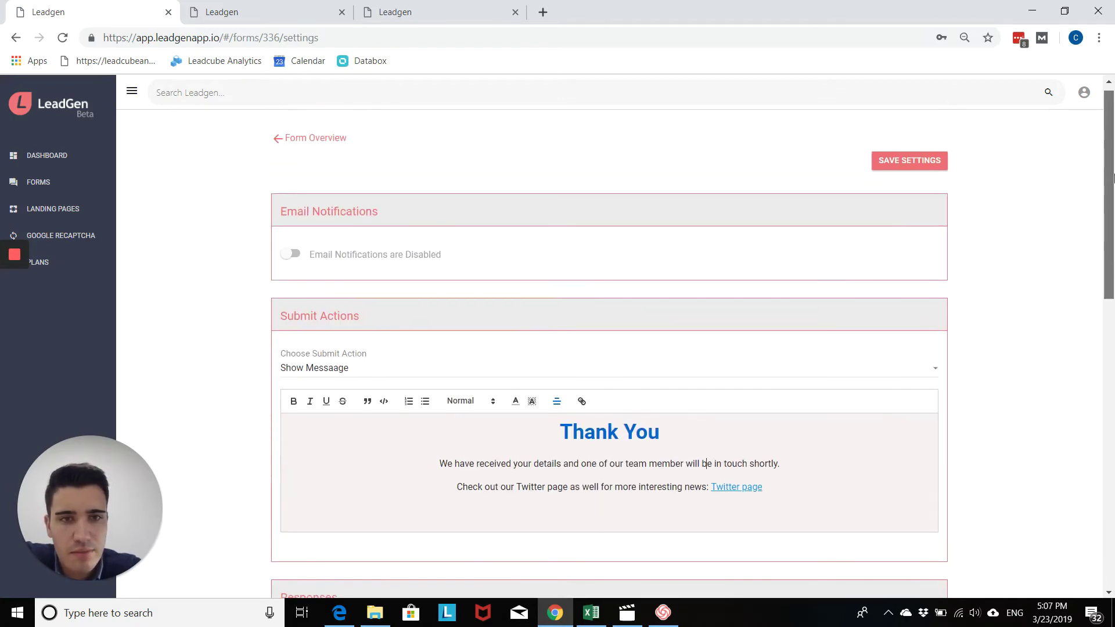
pyautogui.click(913, 161)
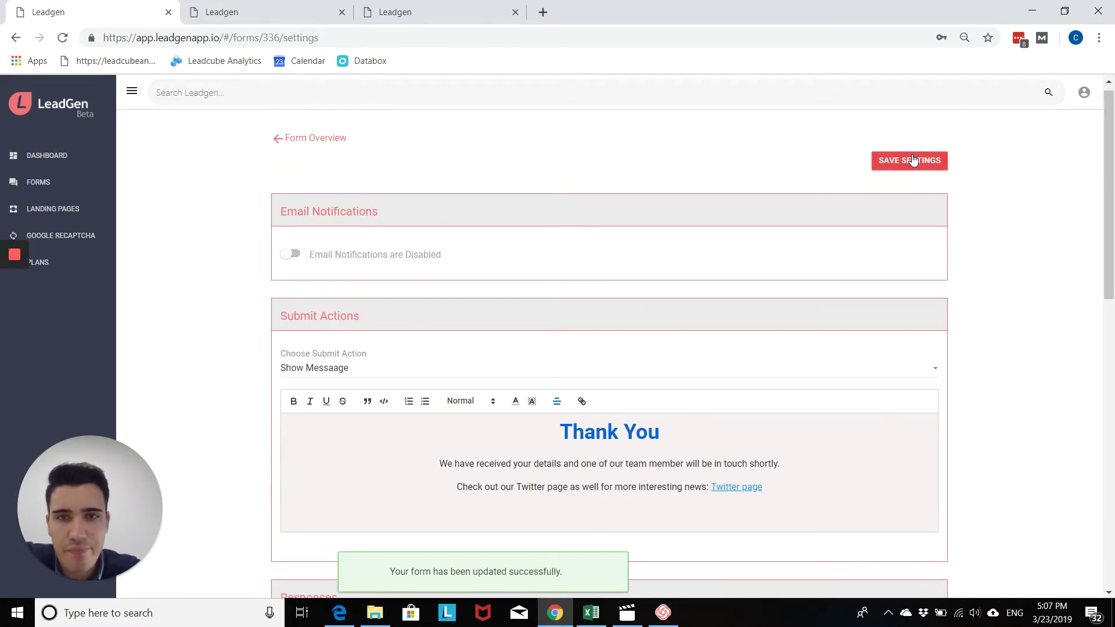
# Step: Reload the preview tab and enter a placeholder phone number in the test form
pyautogui.click(269, 11)
pyautogui.click(62, 38)
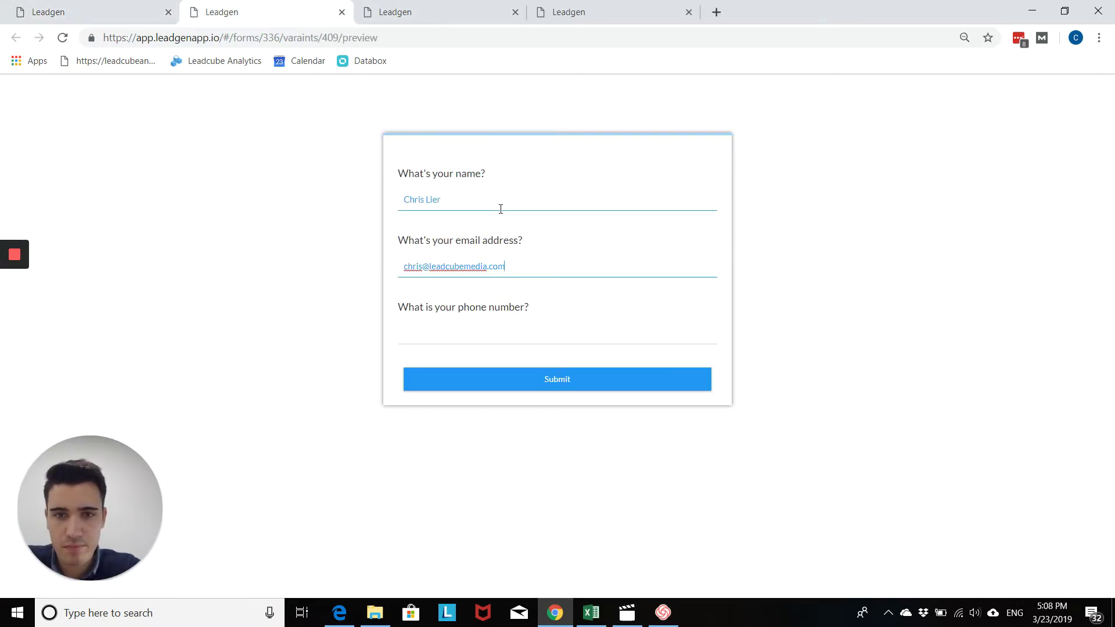
pyautogui.press('Tab')
pyautogui.write('0000000000000')
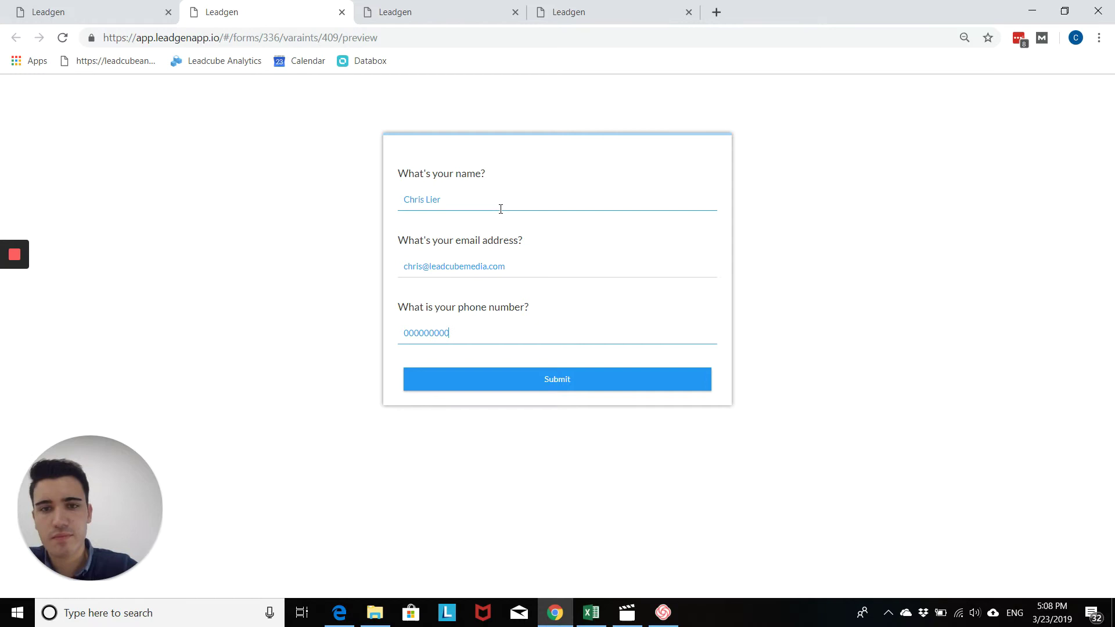
# Step: Submit the preview form to display the blue Thank You message with the Twitter link
pyautogui.click(521, 381)
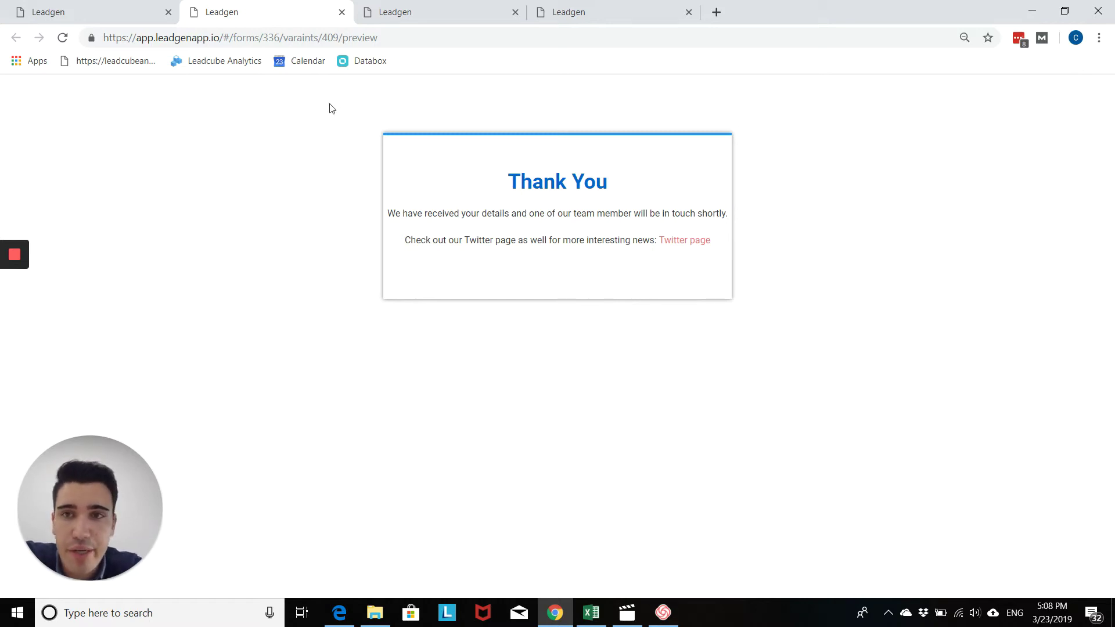
# Step: Return via Forms to the Lead generation form's Form Settings in the editor tab
pyautogui.click(145, 7)
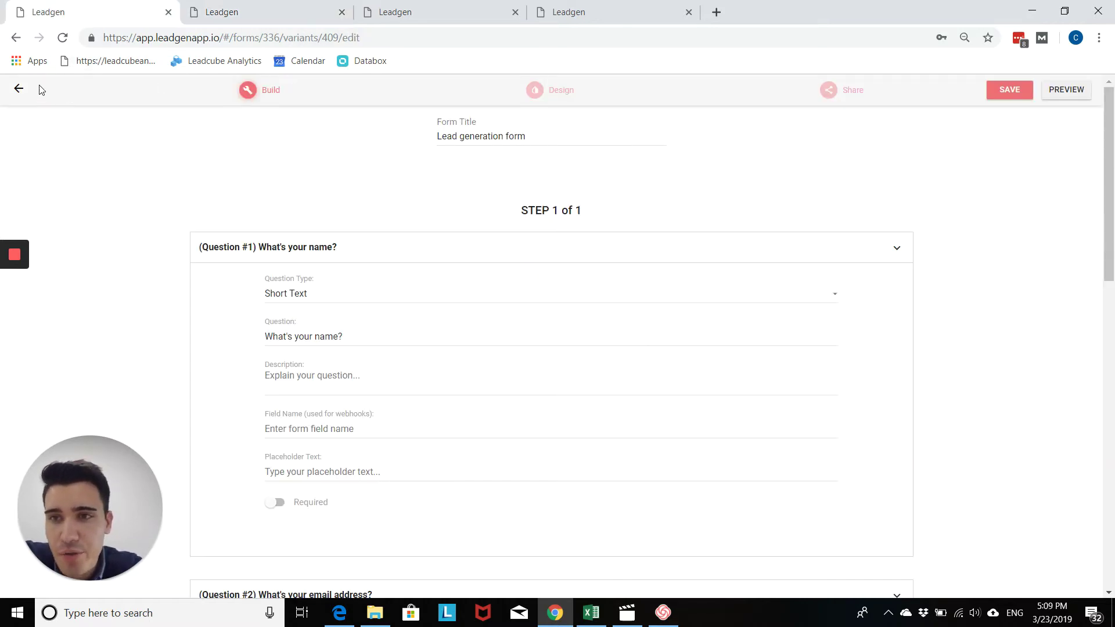
pyautogui.click(18, 91)
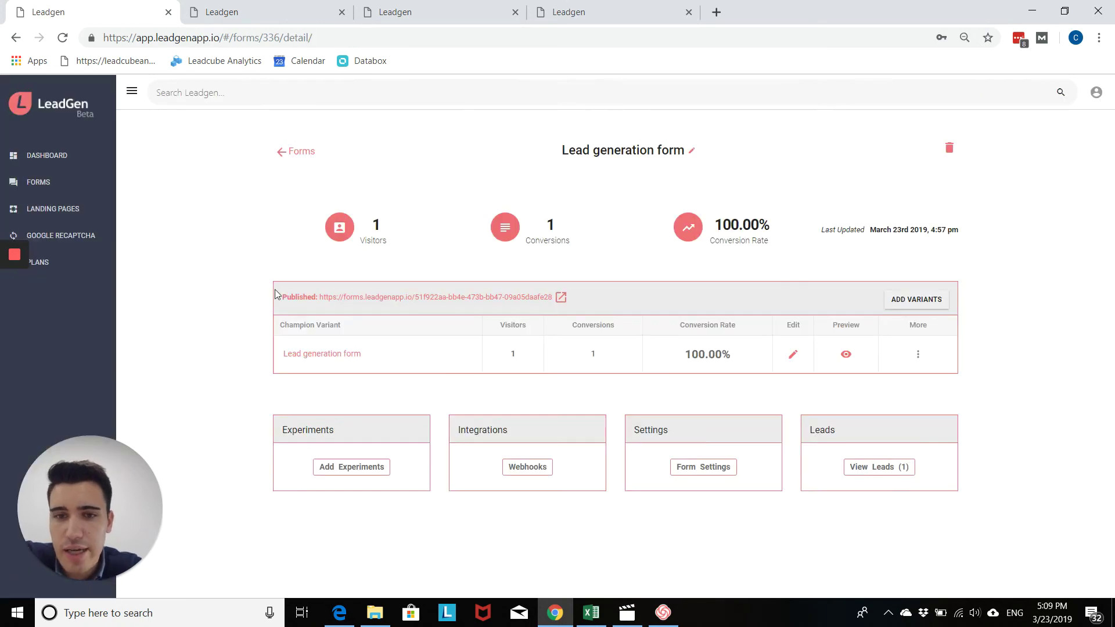
pyautogui.click(97, 194)
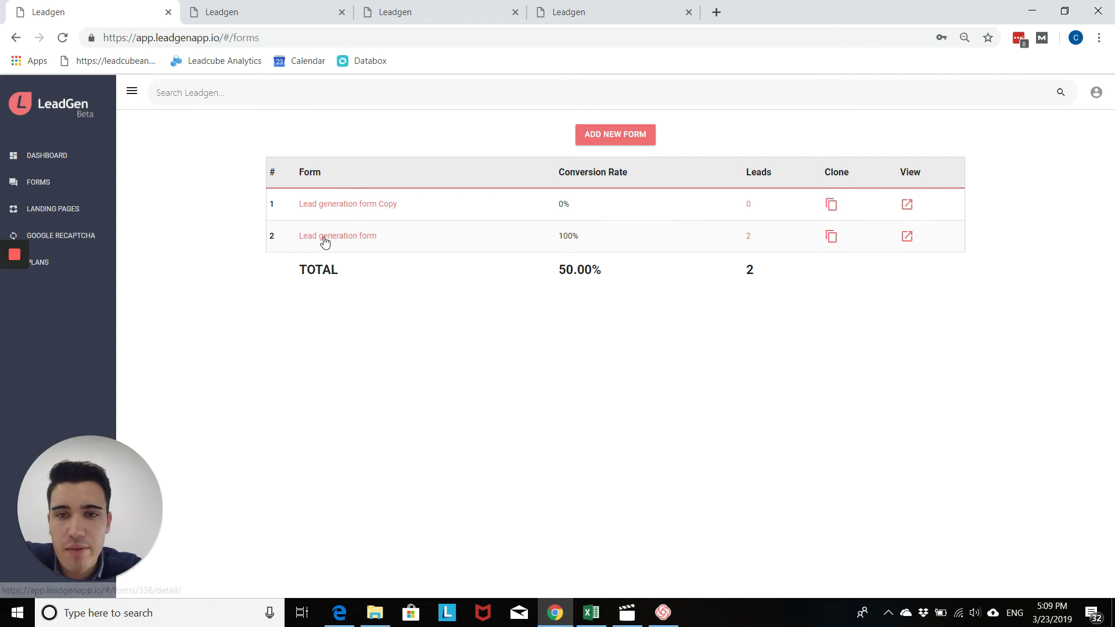
pyautogui.click(322, 237)
pyautogui.click(716, 465)
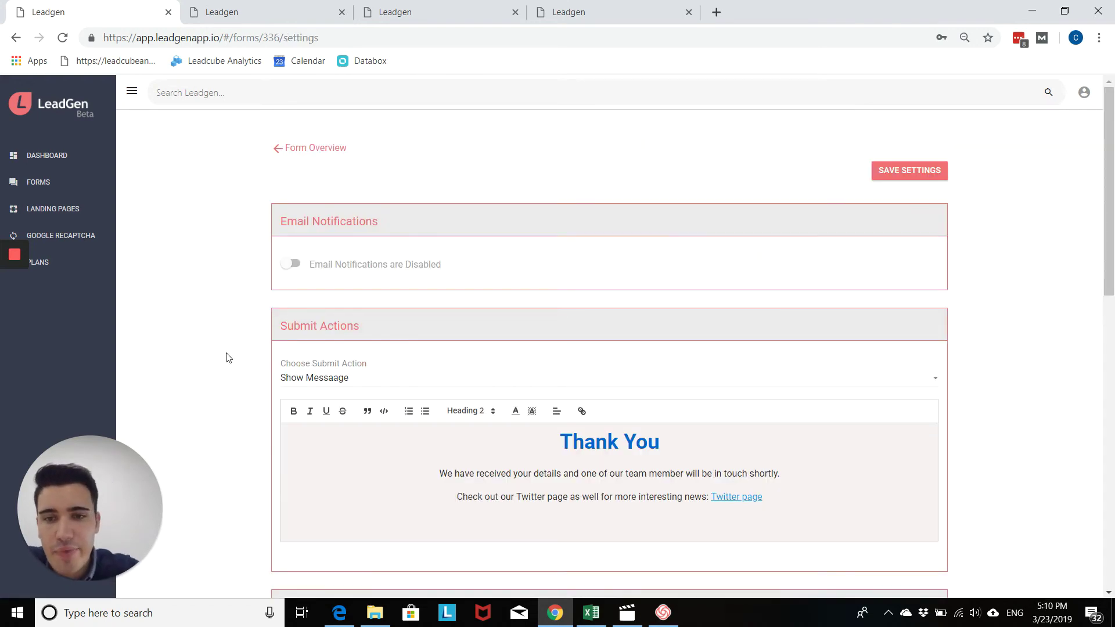
# Step: Switch the form's submit action to Go To URL
pyautogui.click(340, 388)
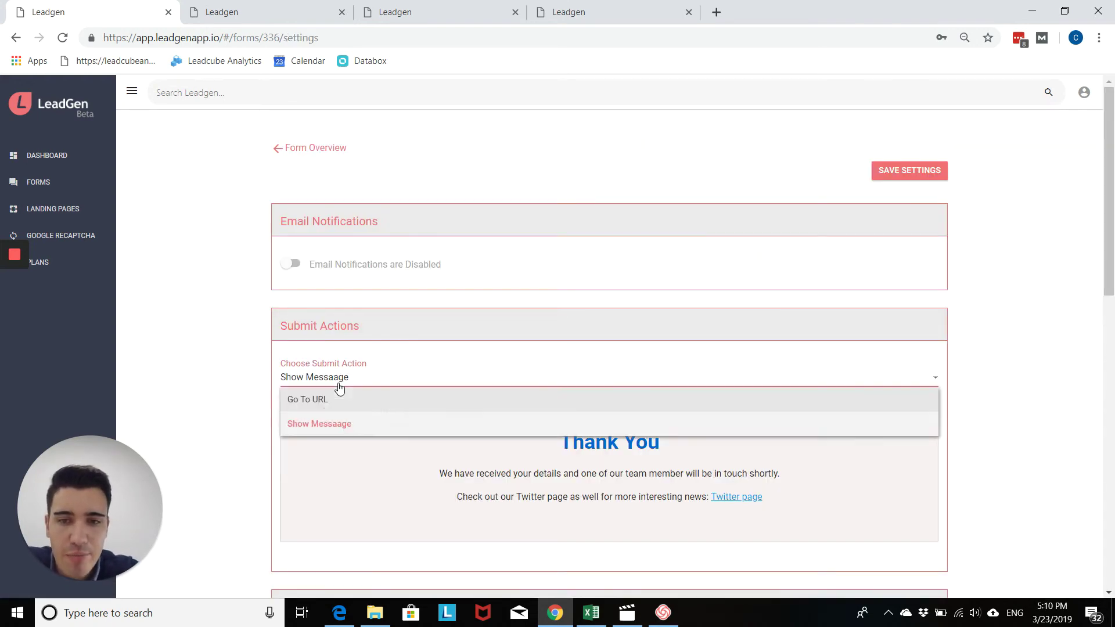
pyautogui.click(349, 409)
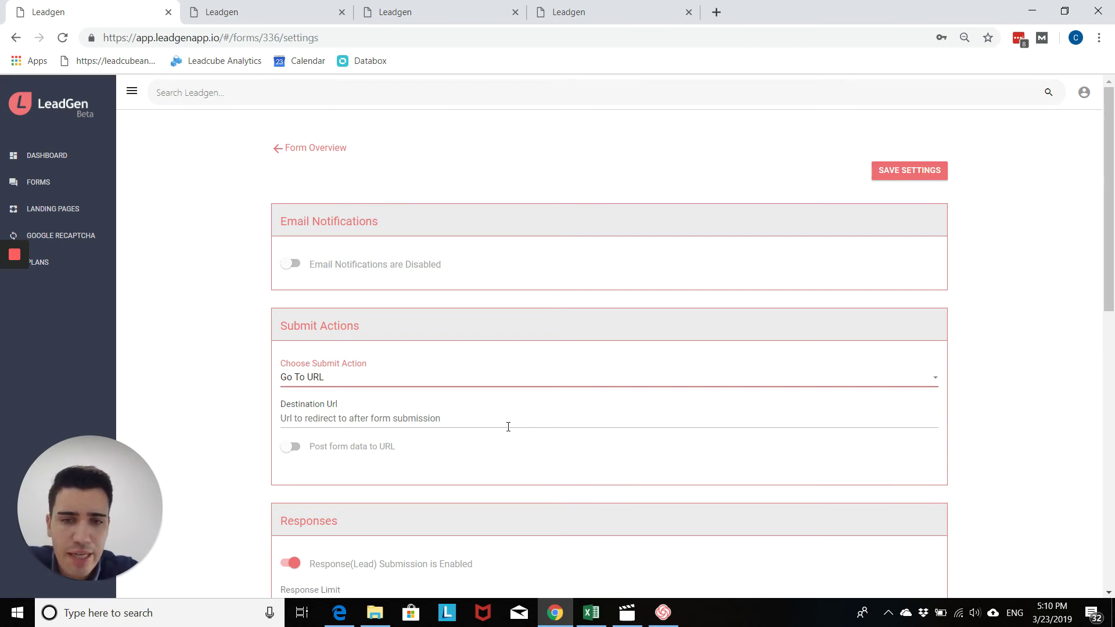
pyautogui.click(510, 423)
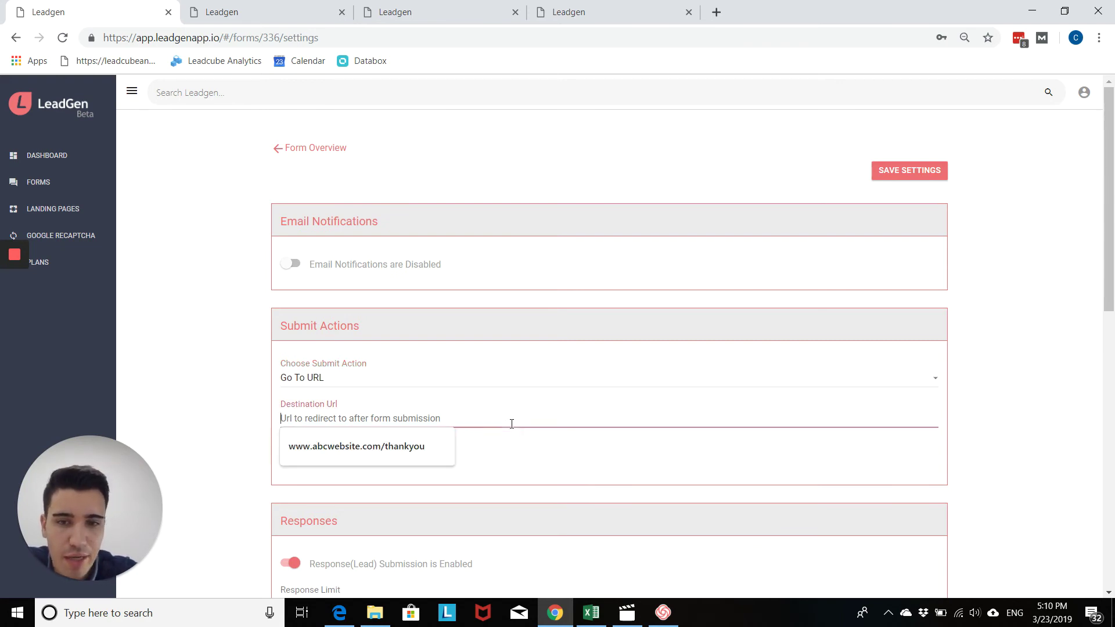
pyautogui.click(439, 453)
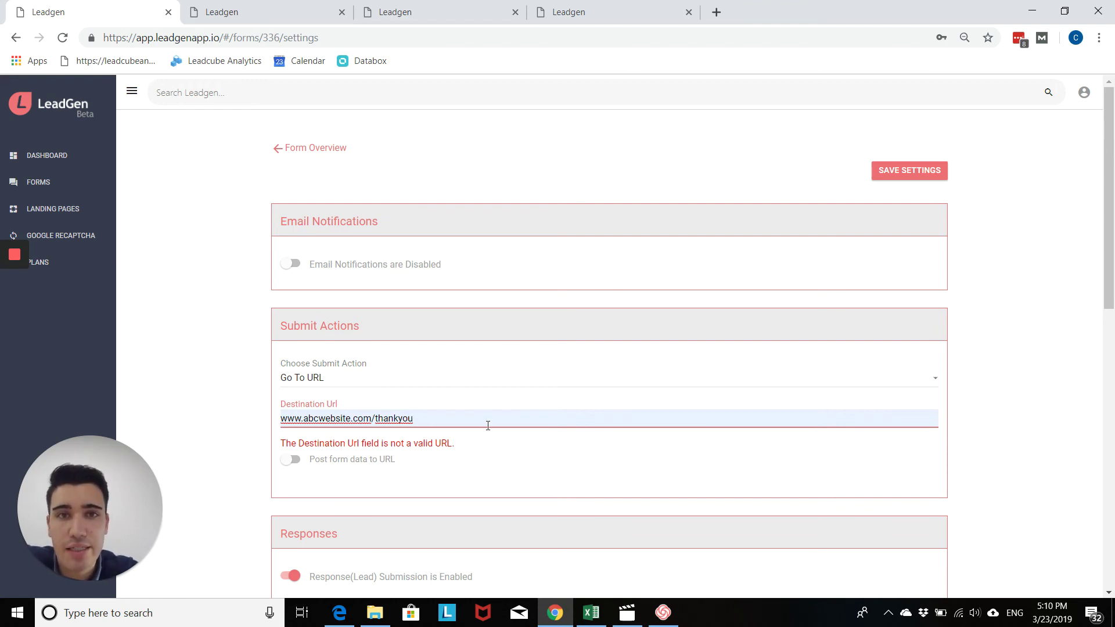
pyautogui.click(978, 398)
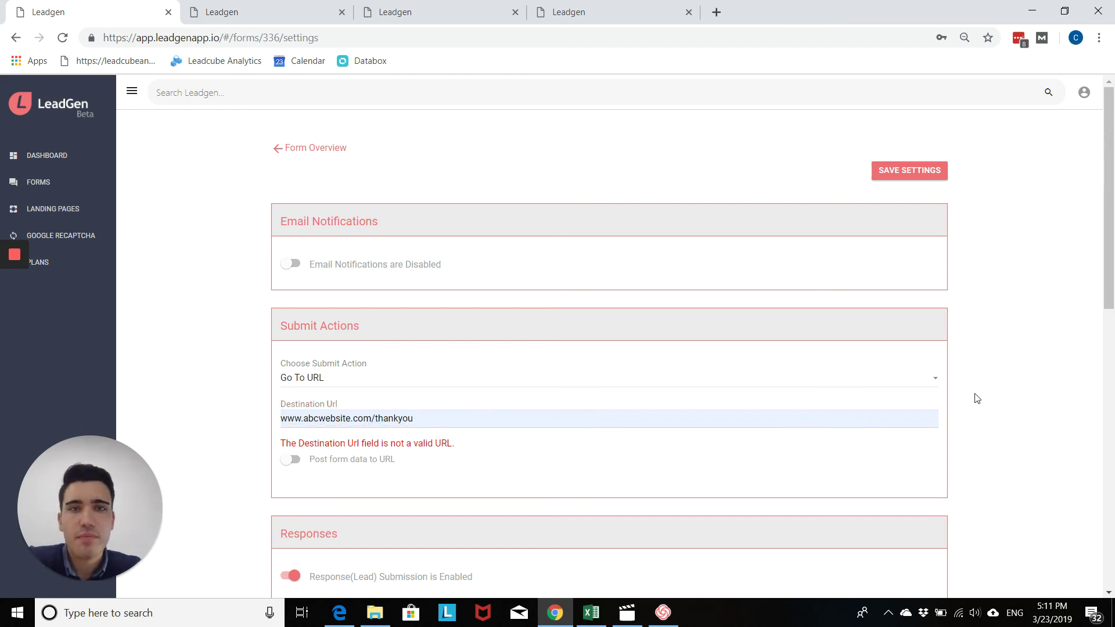